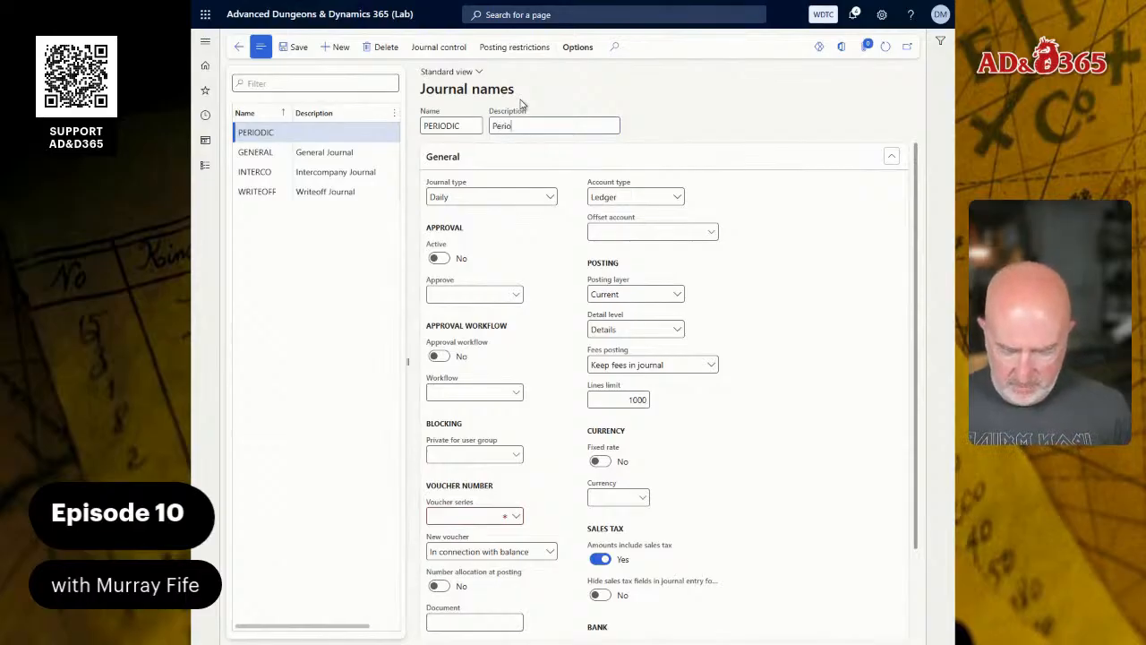
- Describe the PERIODIC journal name as "Periodic Journal" and set its journal type to Periodic
text(Periodic Journal)
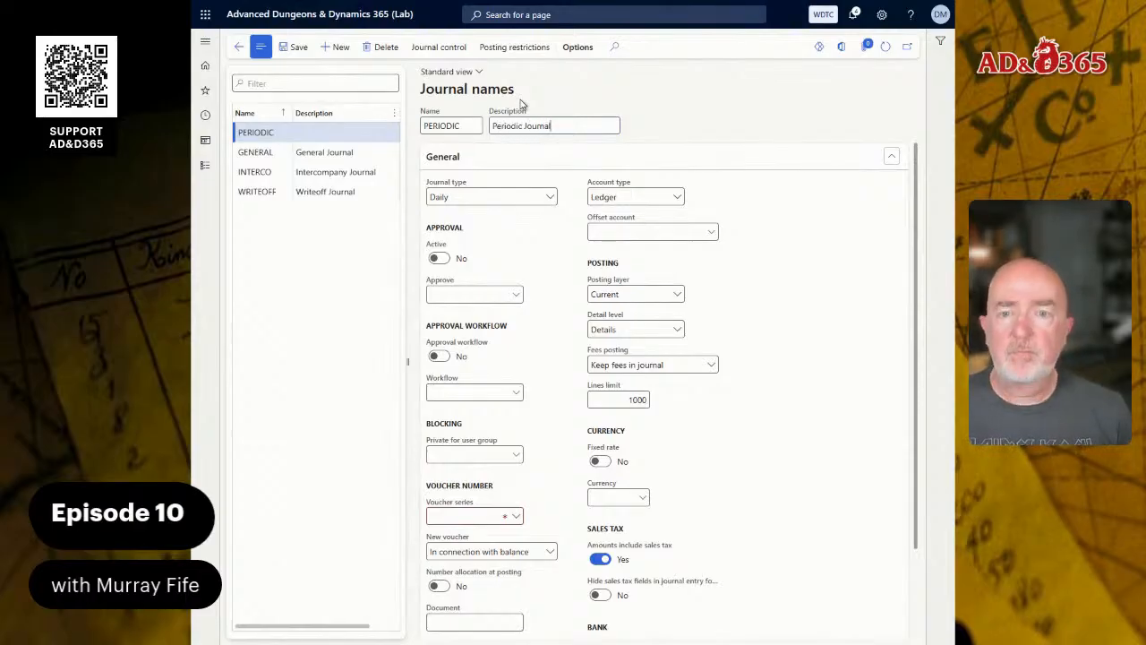
click(519, 199)
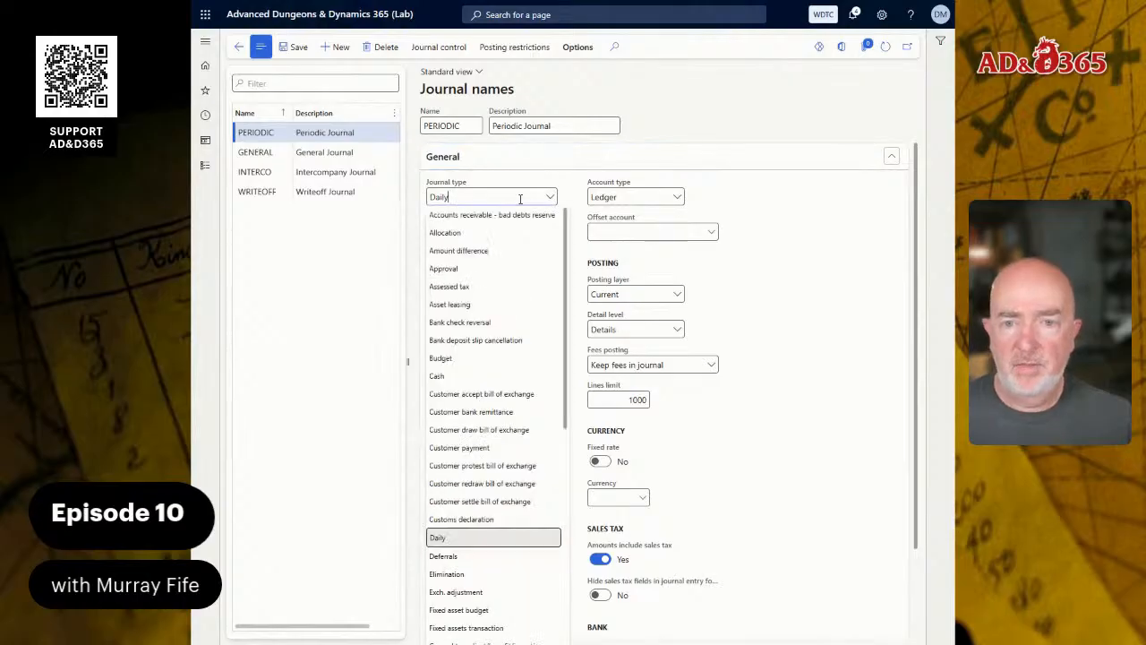
scroll(501, 385, down, 5)
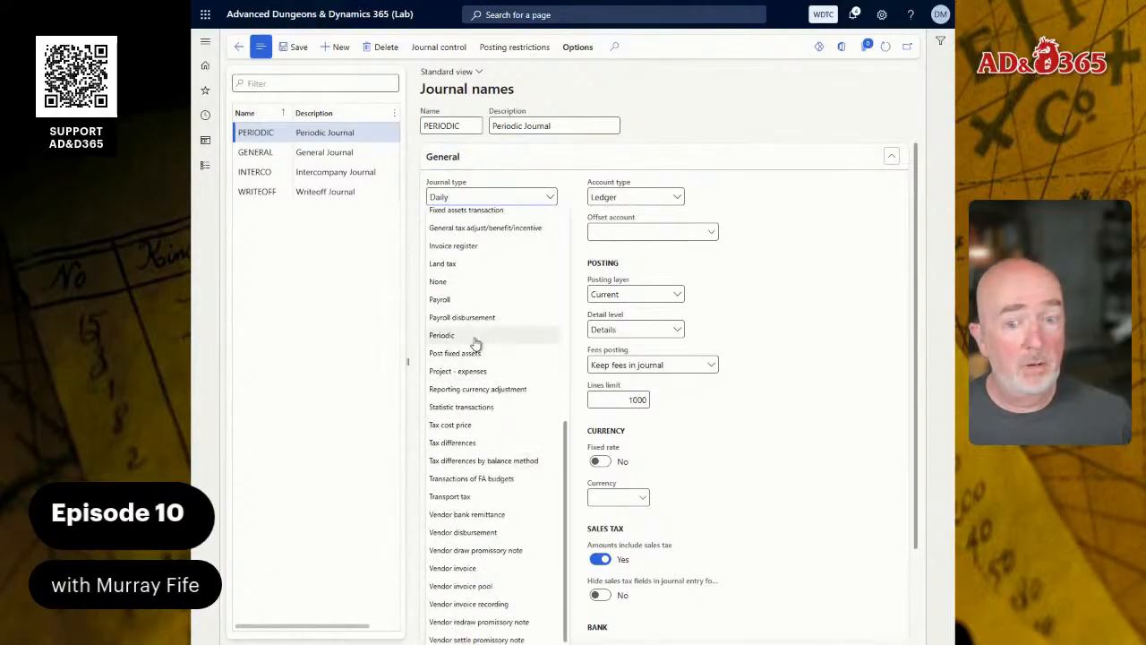
click(475, 341)
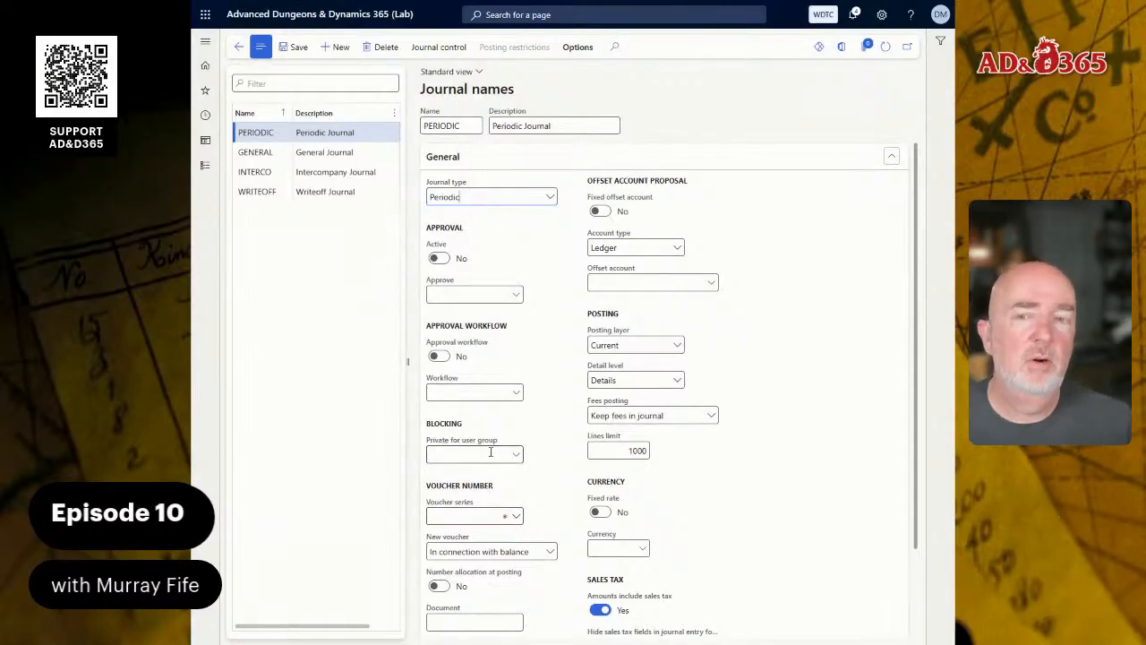
- From the voucher series details, create a number sequence with the code Period_01 and the name Periodic Journal
right_click(519, 522)
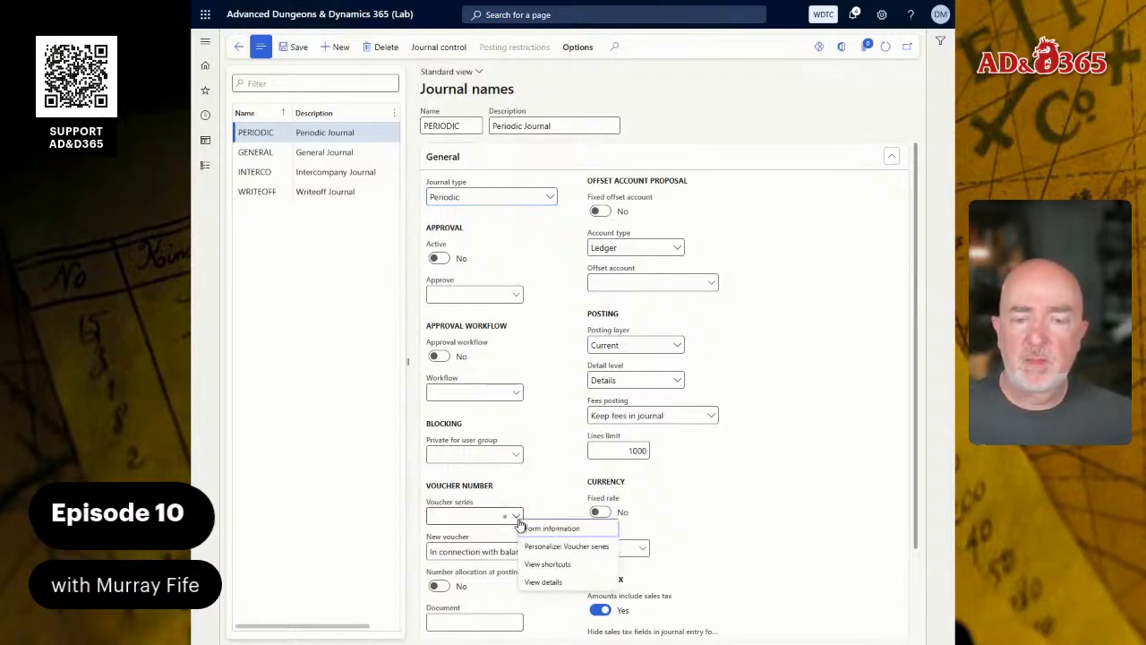
click(543, 584)
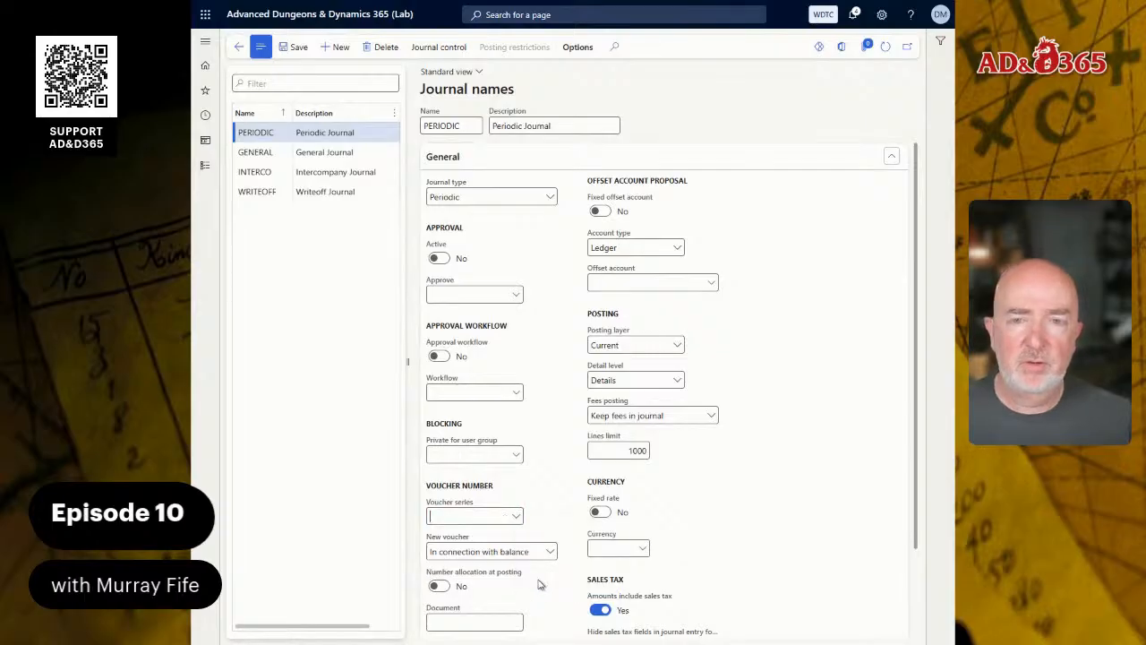
click(315, 48)
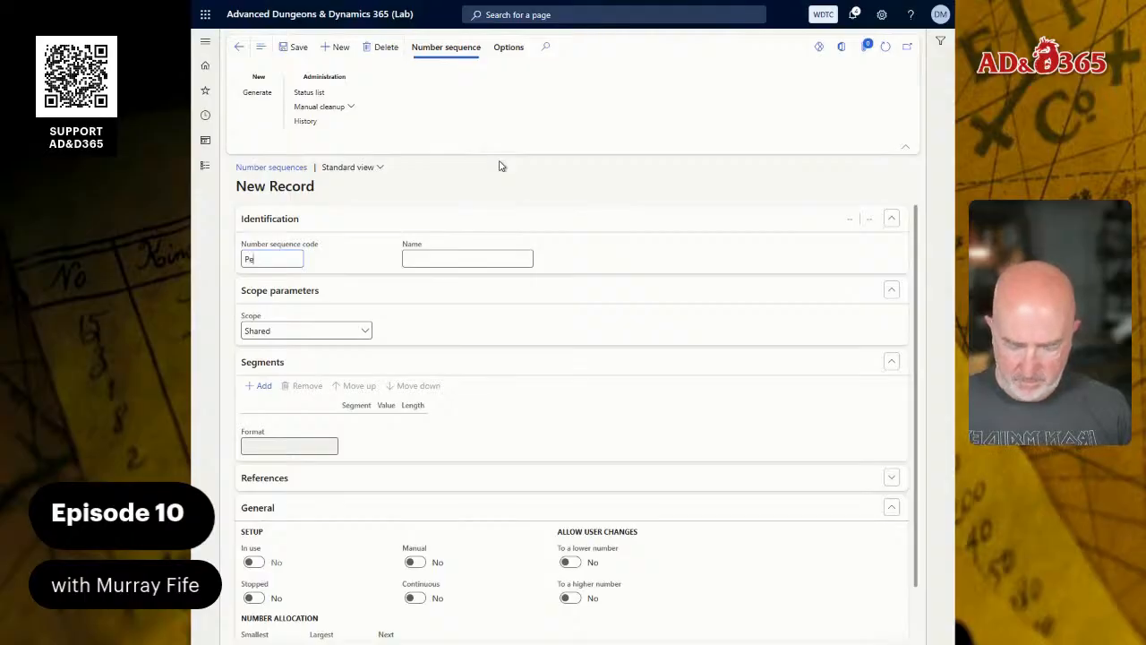
text(Period_01)
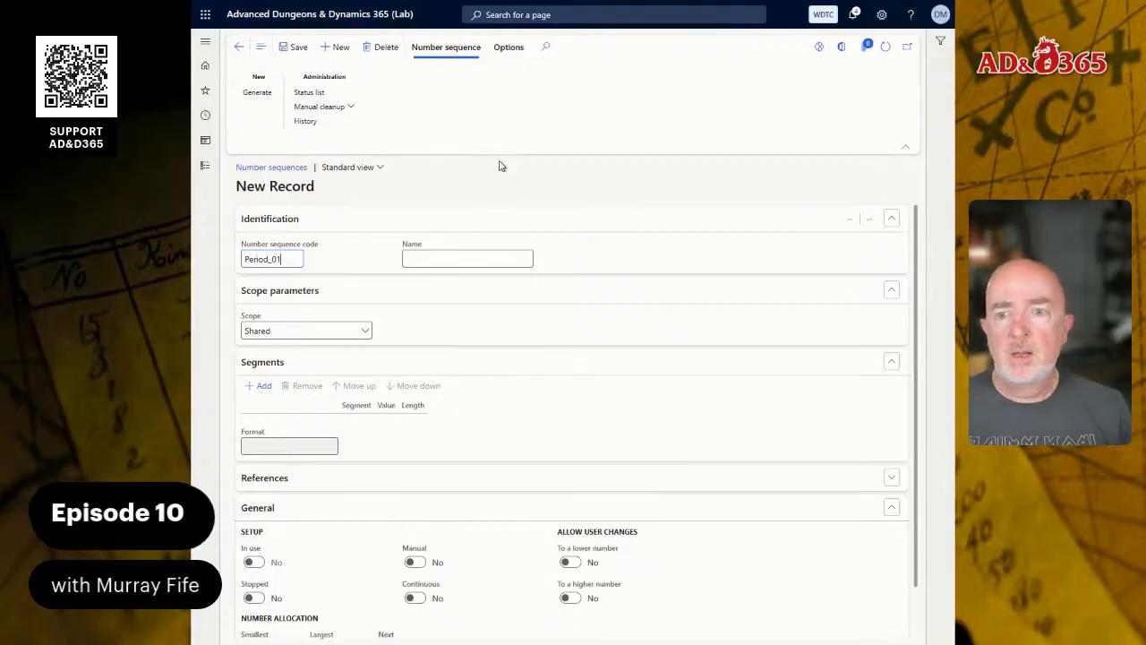
key(Tab)
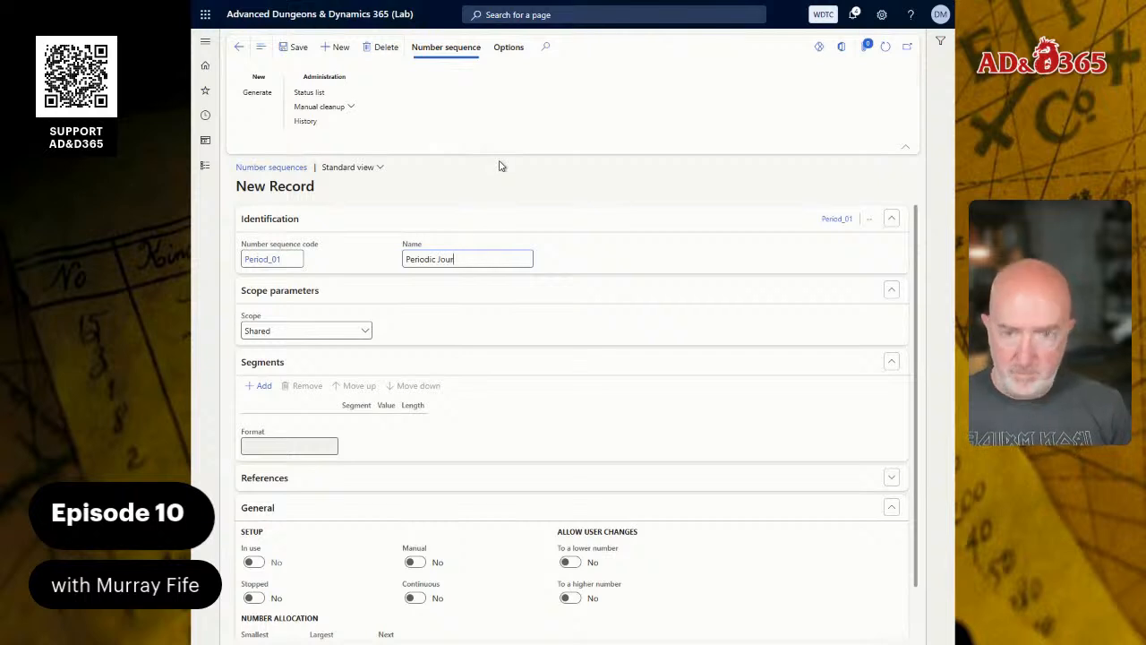
key(Tab)
key(Tab)
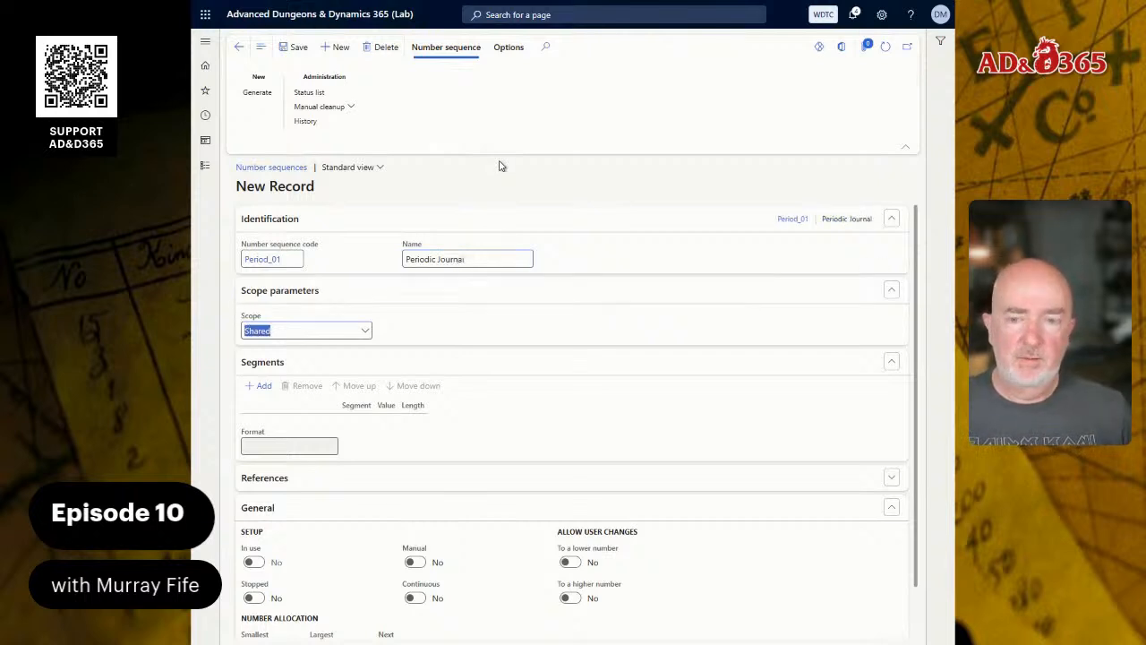
- Scope the number sequence to the company WDTC and set its constant segment to -PEJL-
key(alt+Down)
key(Down)
key(Return)
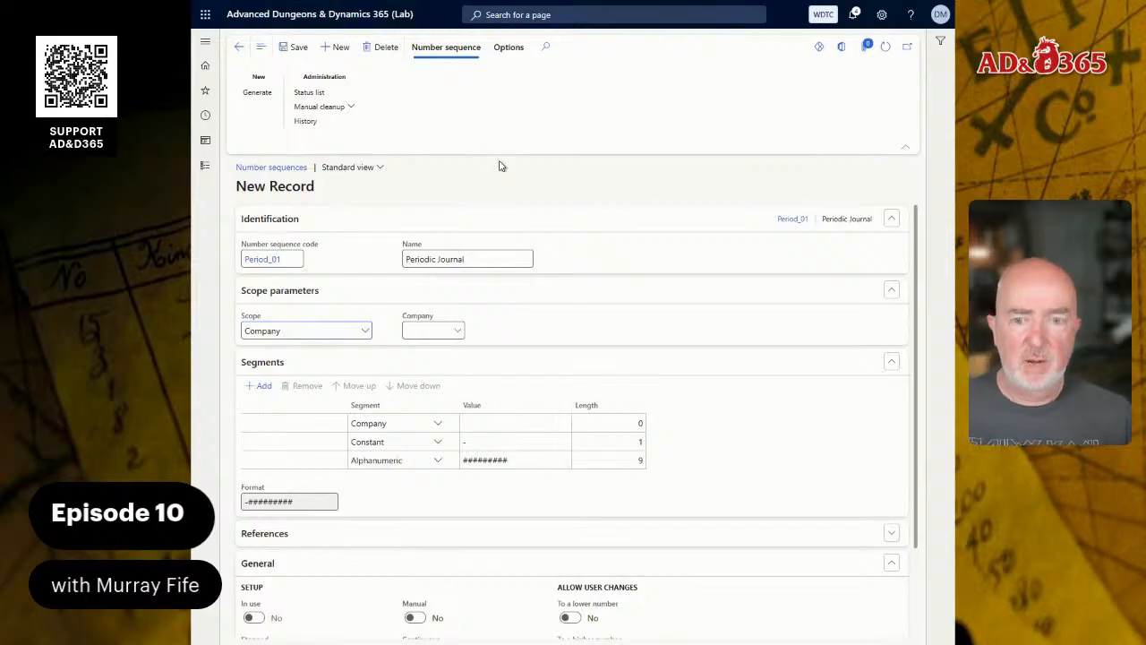
click(458, 331)
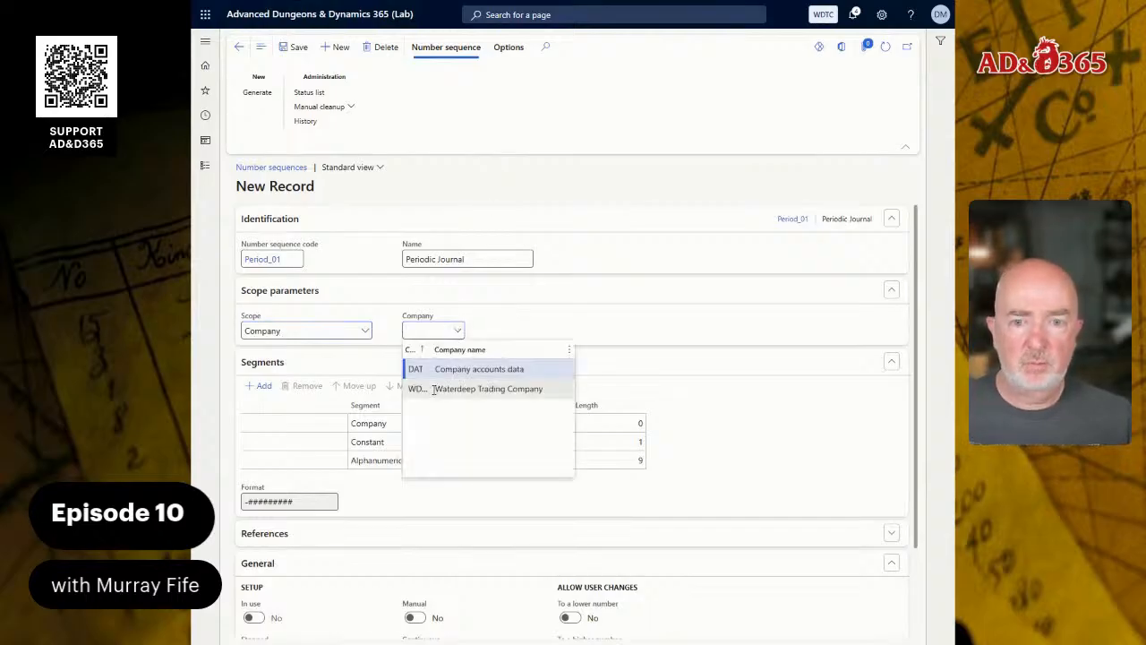
click(434, 389)
click(506, 441)
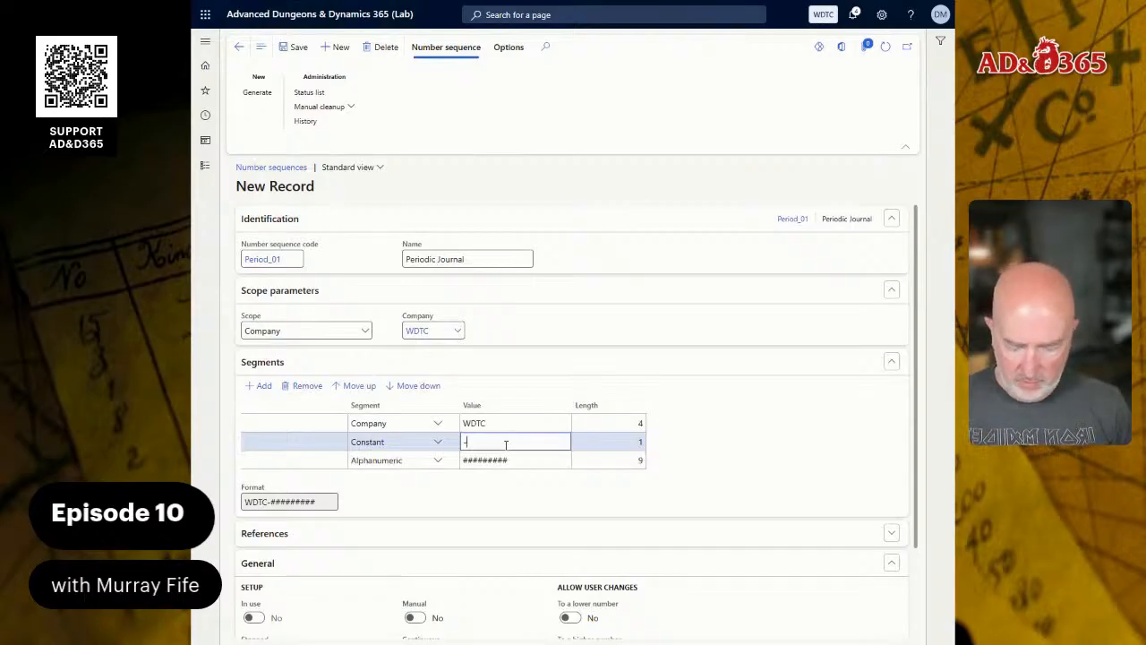
text(PER)
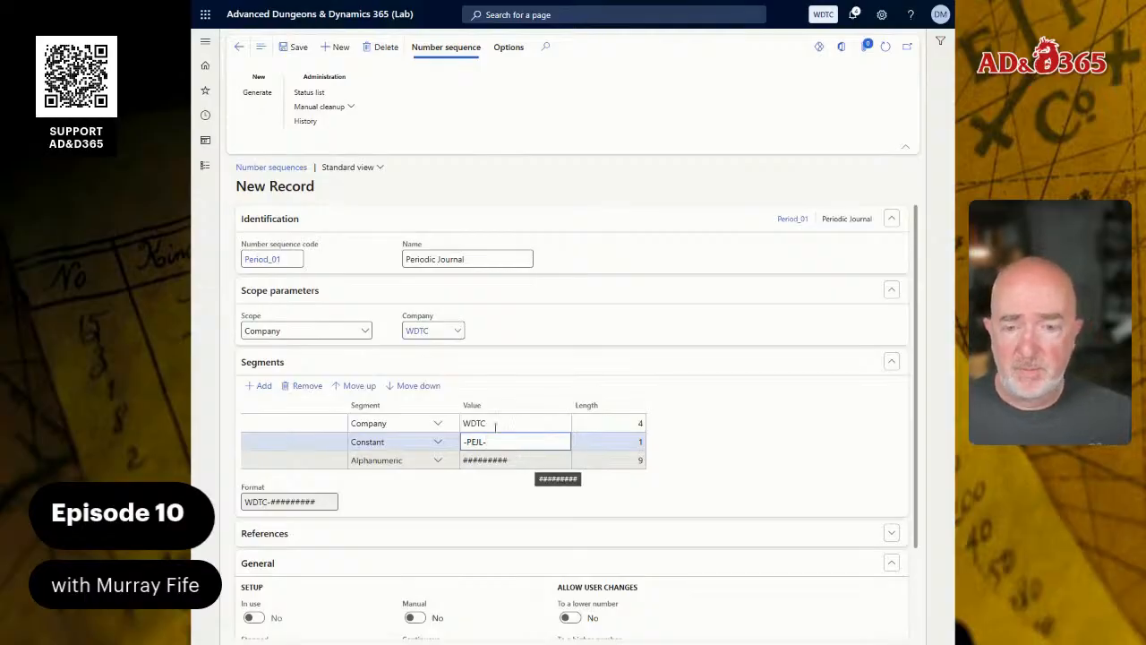
- Make the Period_01 number sequence continuous and save it
scroll(430, 501, down, 2)
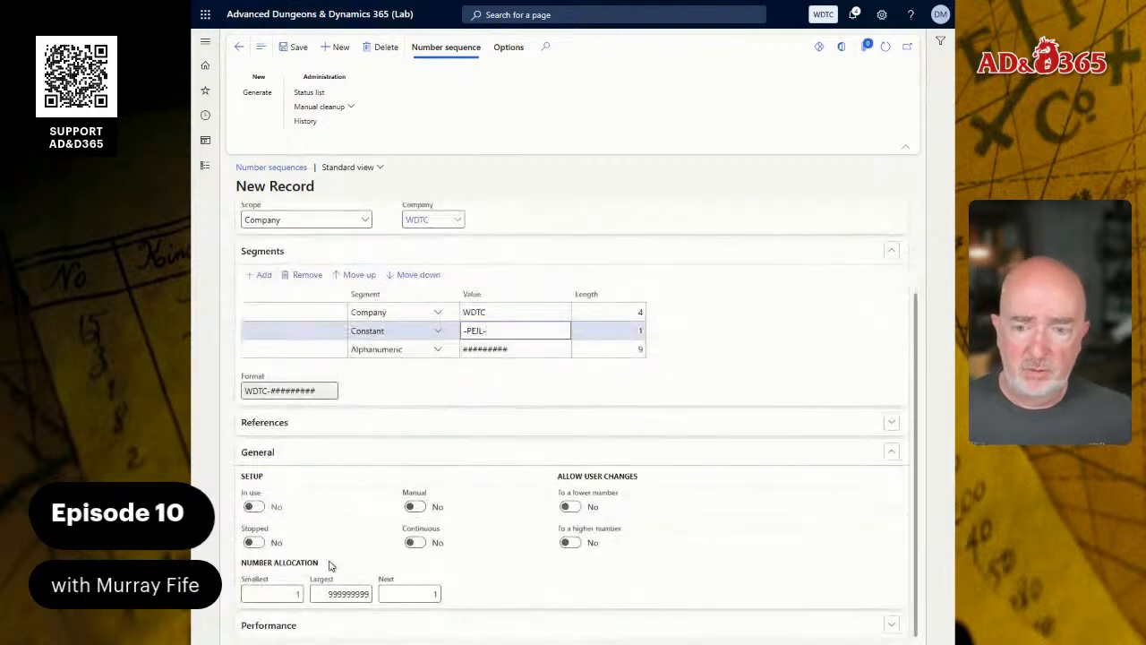
click(417, 544)
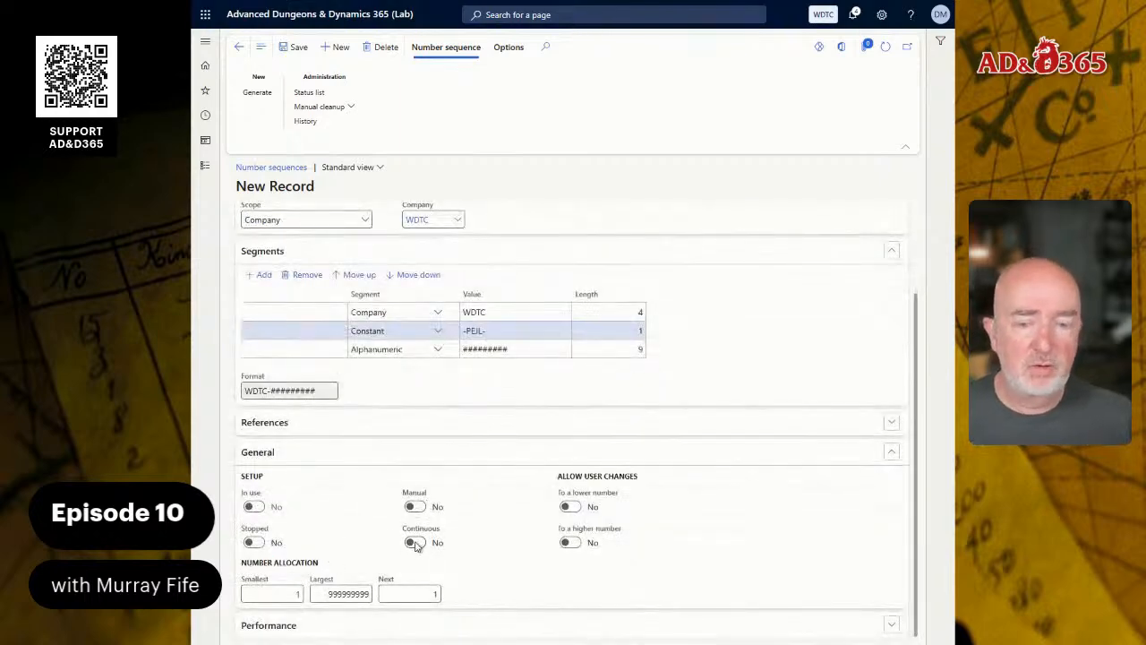
click(415, 546)
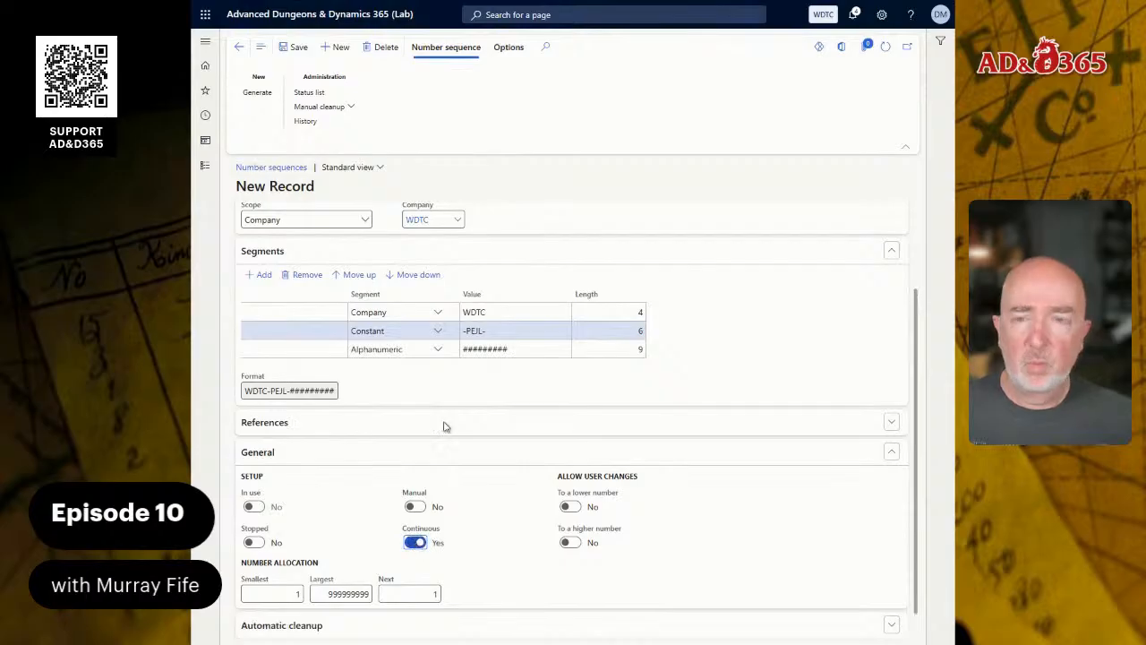
click(295, 52)
click(239, 47)
- Assign Period_01 as the voucher series of the PERIODIC journal name and save the record
click(239, 47)
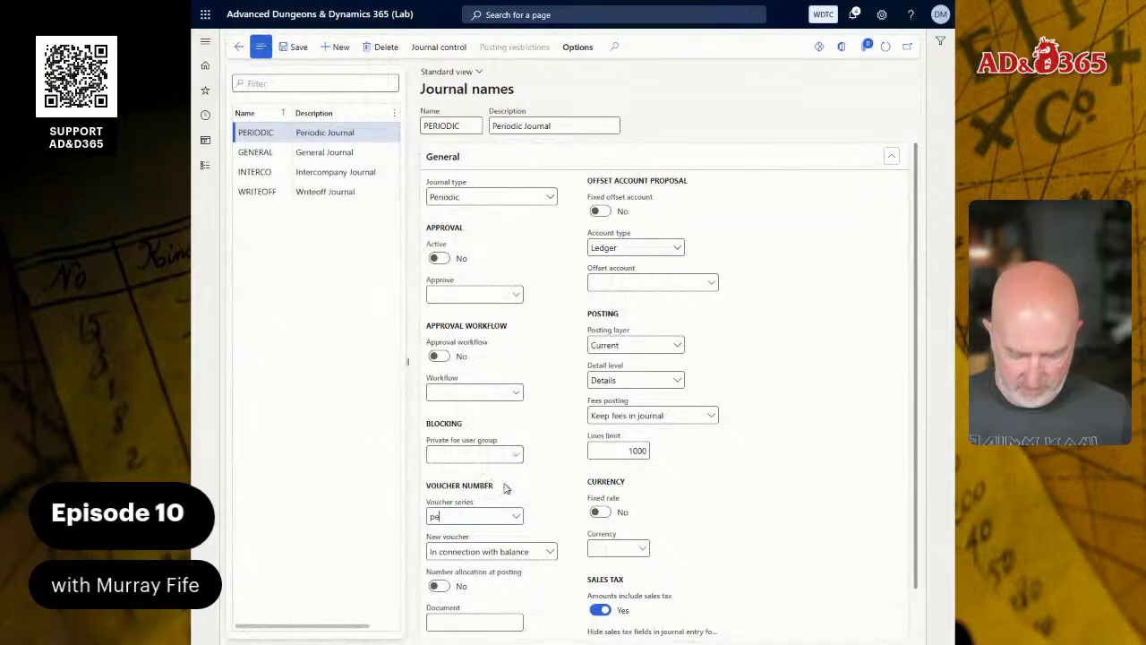
key(Return)
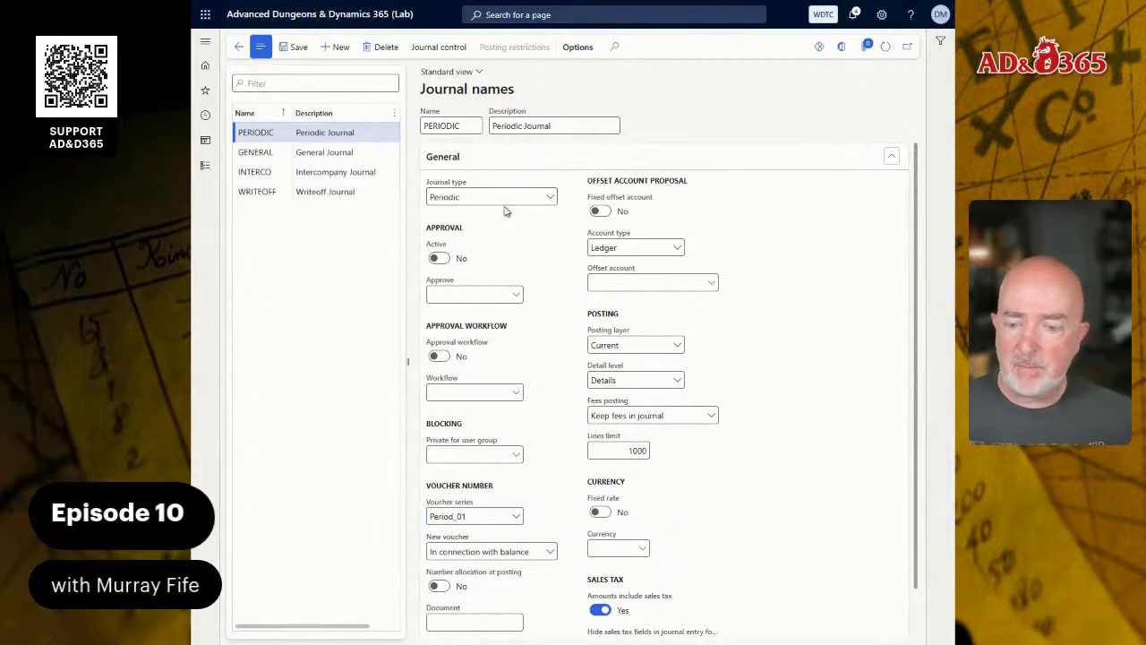
click(298, 47)
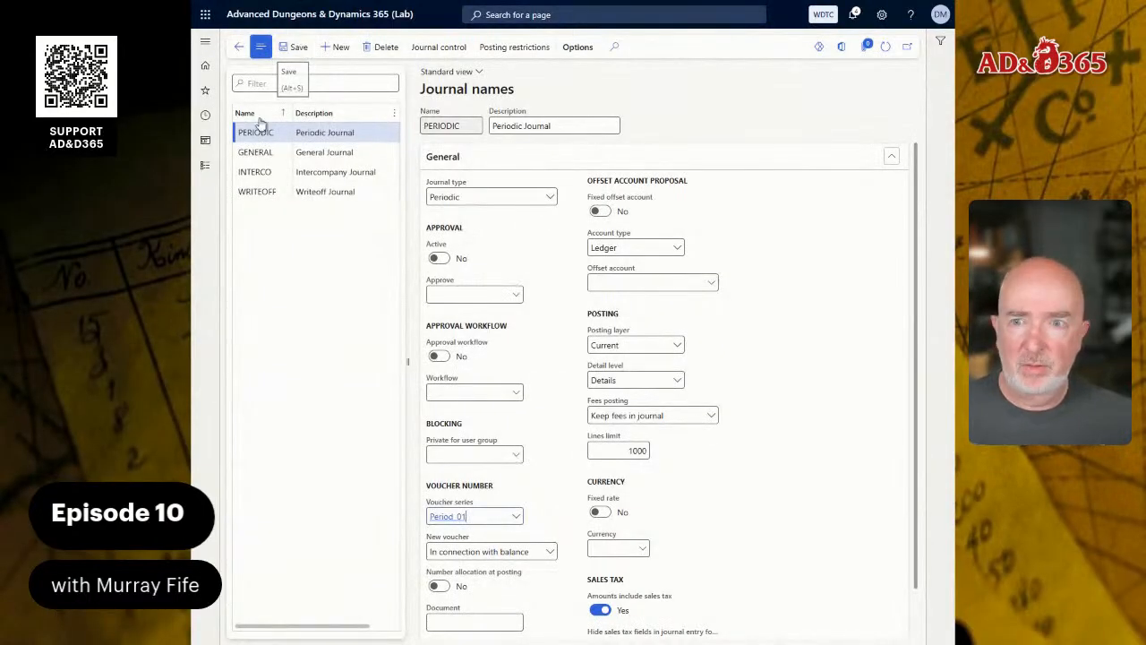
- Create a general ledger periodic journal using the PERIODIC journal name, described as "Monthly Misc Expenses"
click(207, 167)
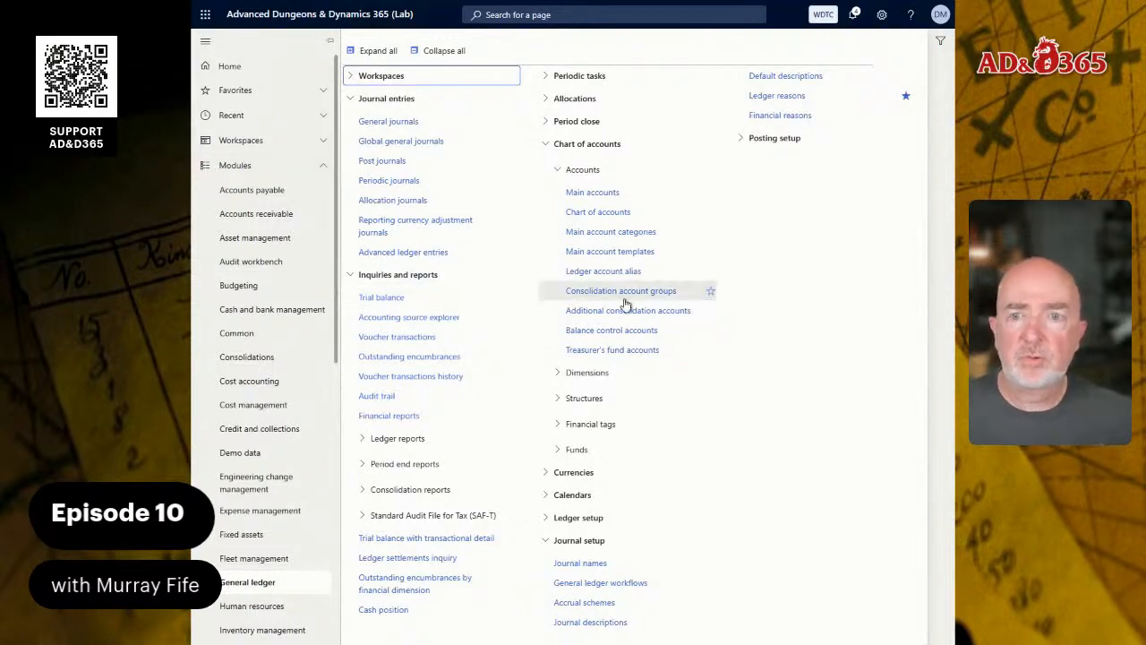
click(388, 183)
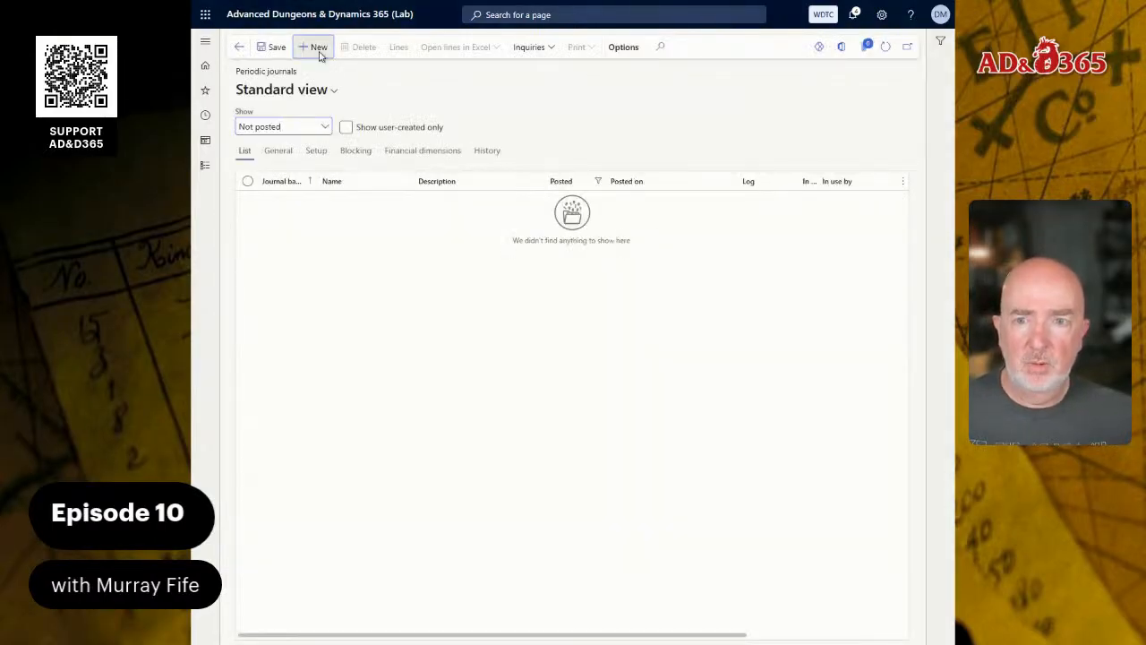
click(313, 47)
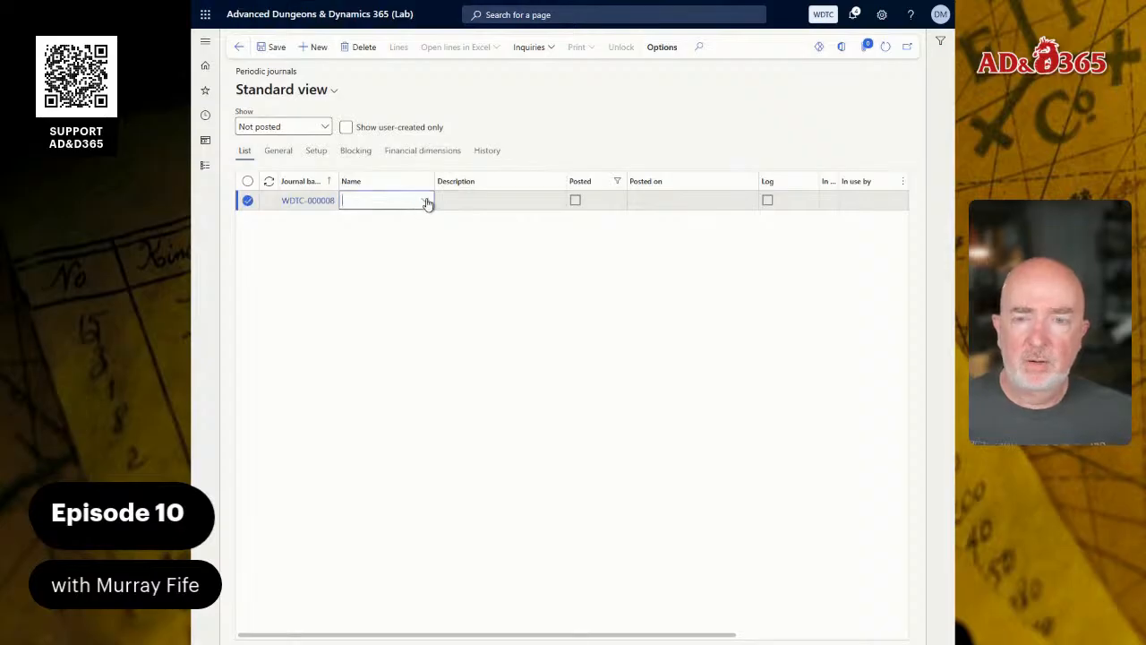
click(425, 200)
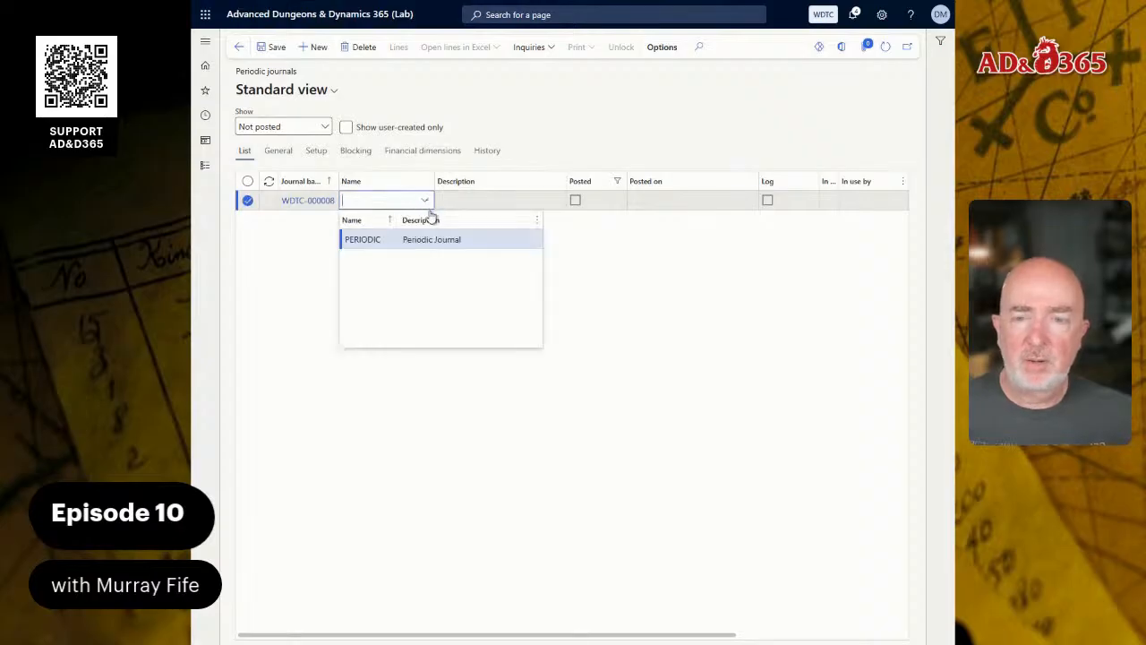
click(384, 239)
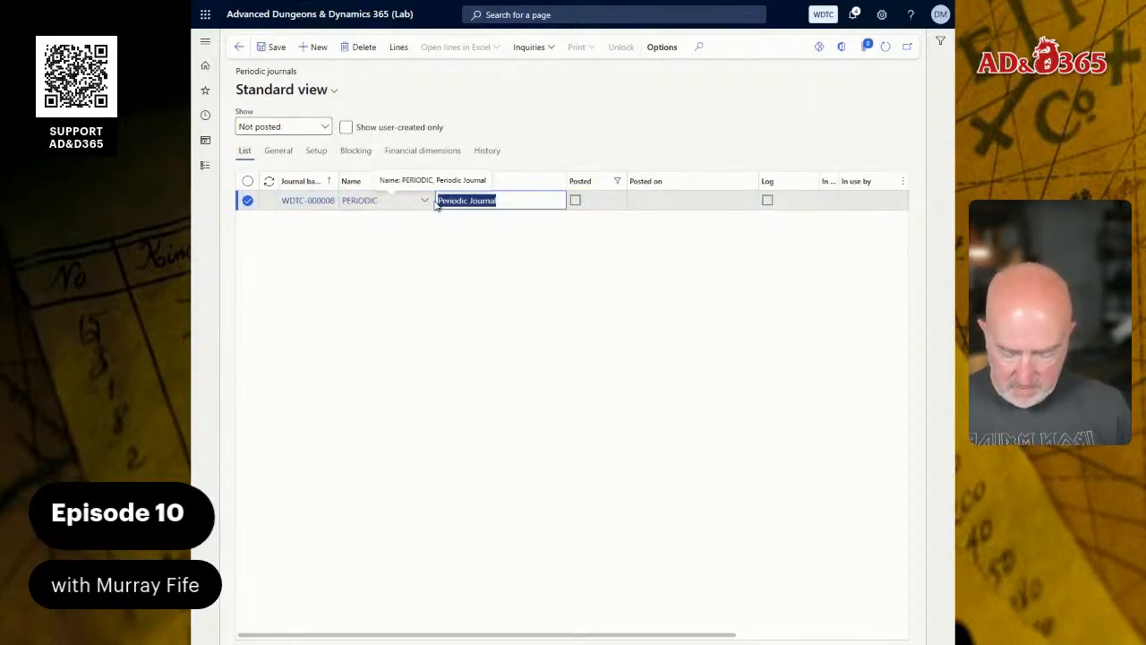
text(Monthly Misc)
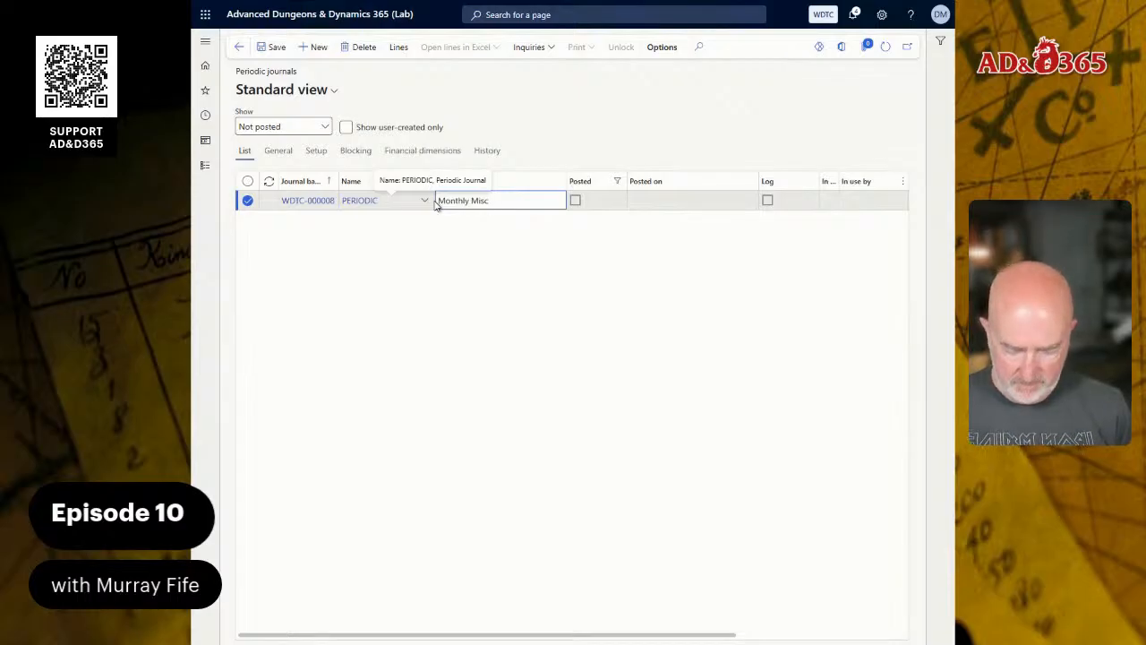
text( Expenses)
key(Tab)
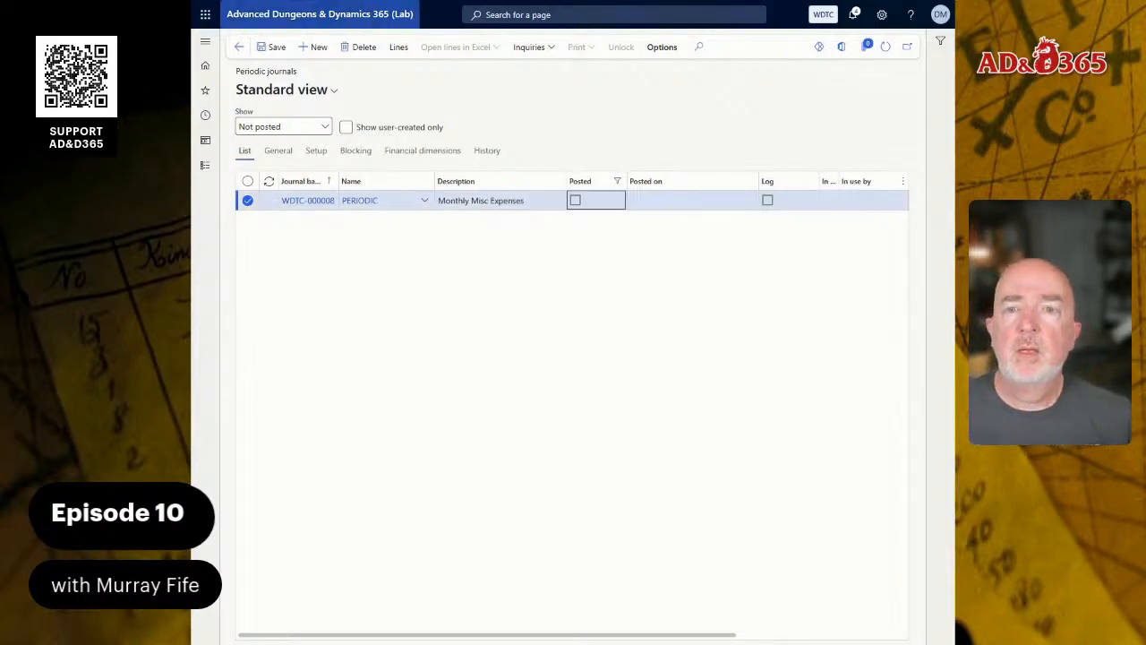
- In the journal's lines, enter a ledger line for account 4900 described as "Misc Charges" with a debit of 100
click(403, 55)
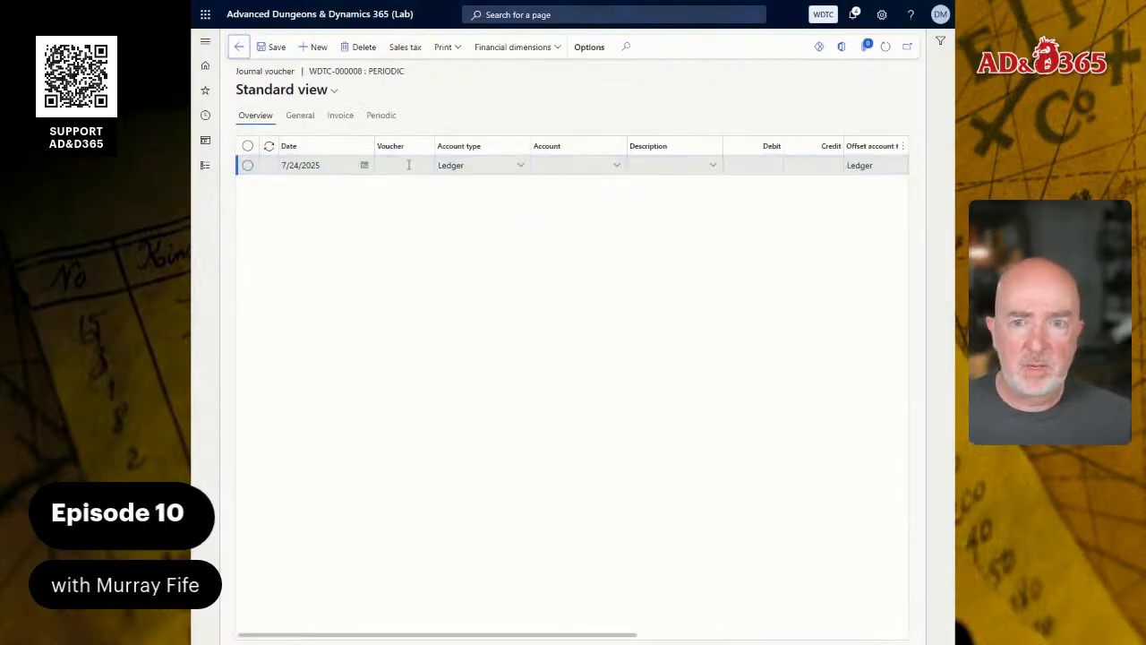
click(571, 164)
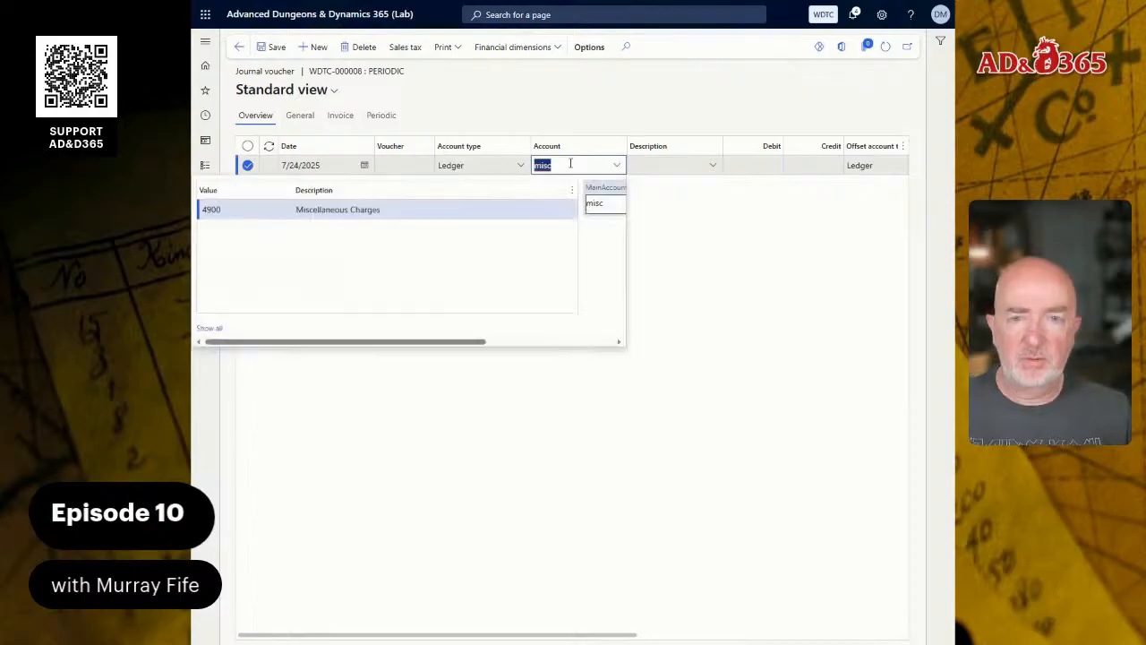
click(639, 168)
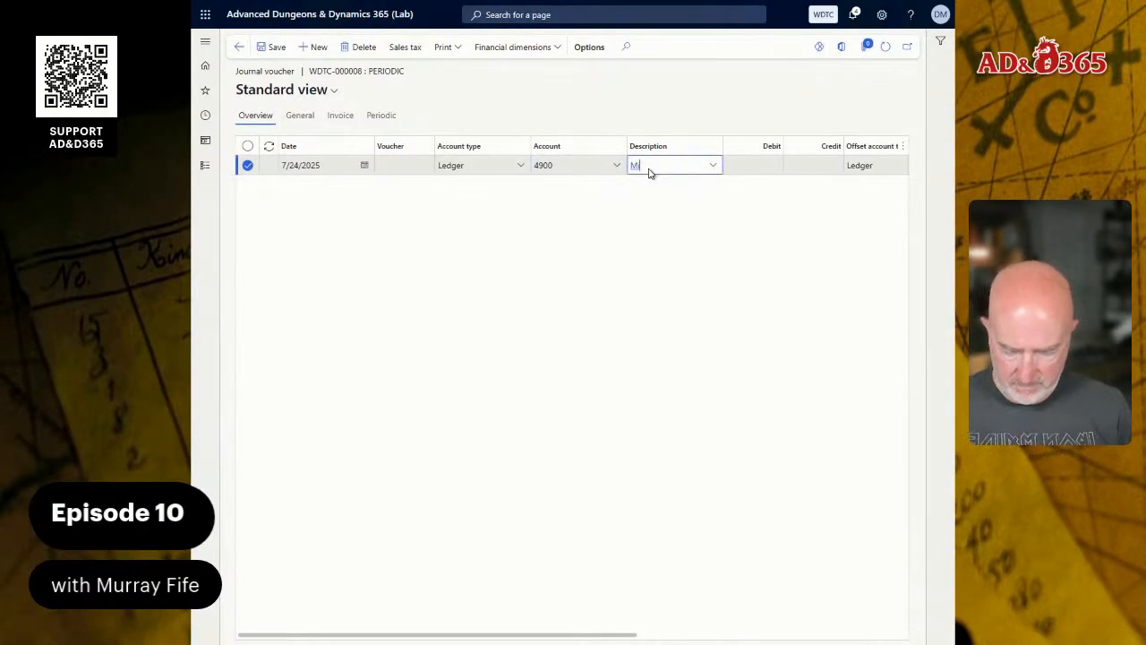
text(Misc Charges)
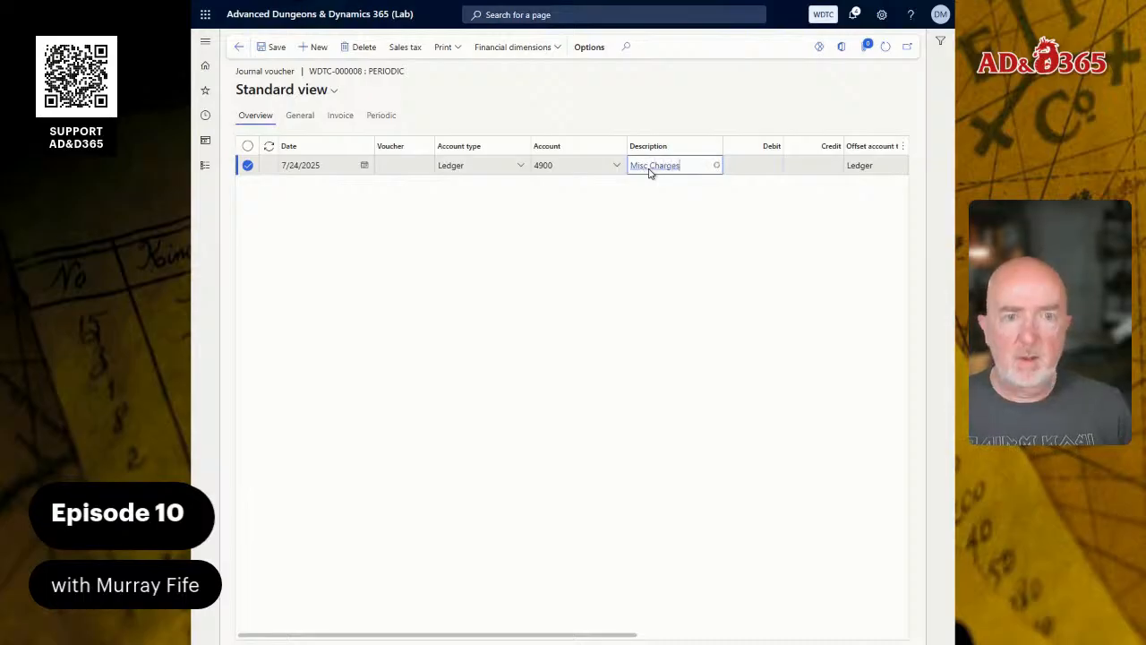
key(Tab)
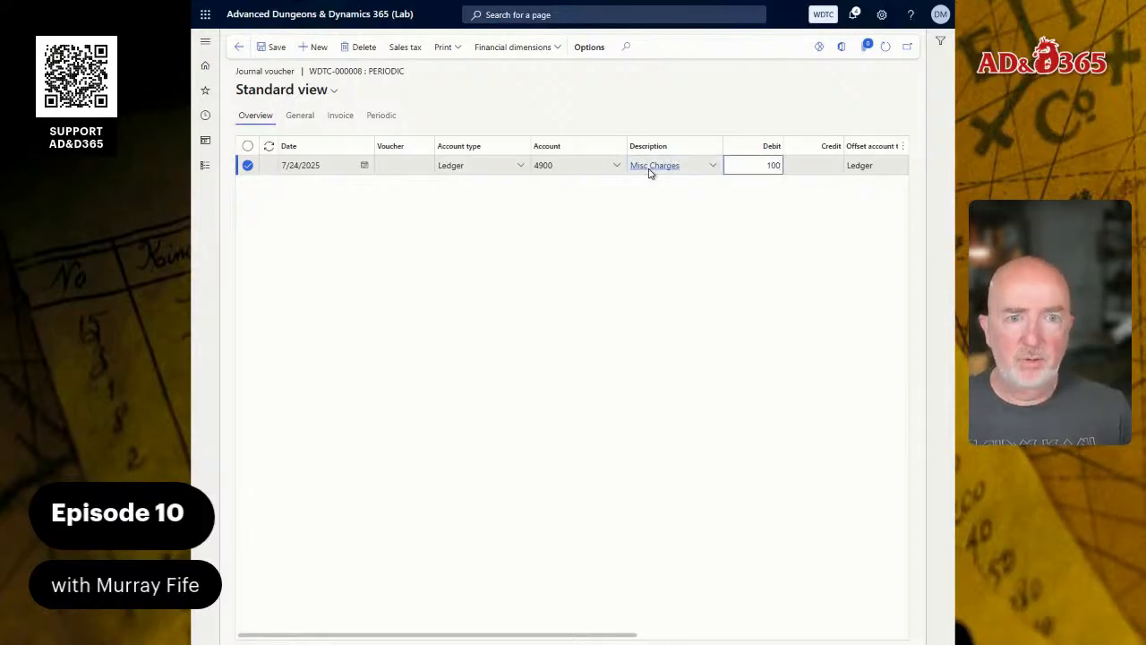
key(Tab)
- Set the Misc Charges line's offset account to 1000
key(Tab)
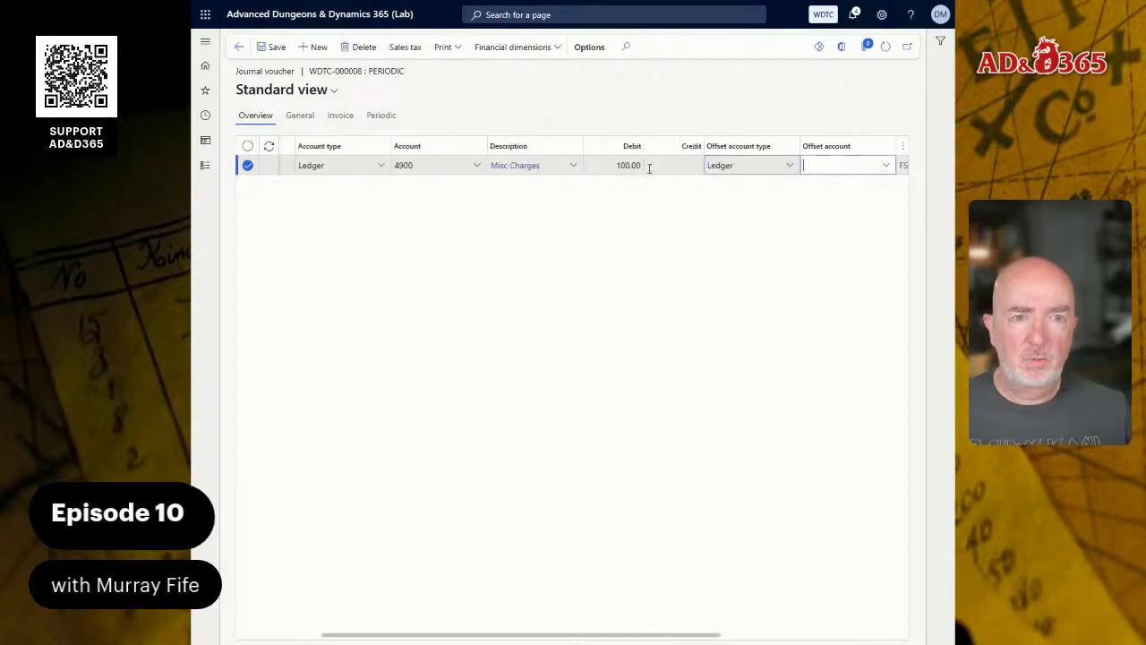
text(pc)
key(Tab)
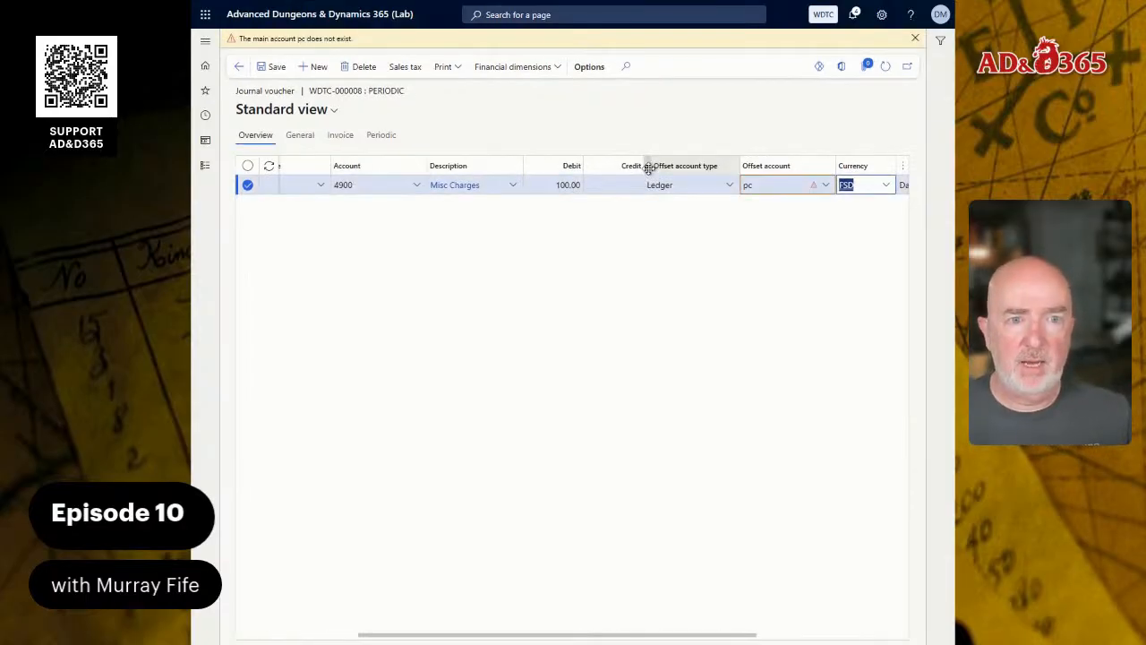
key(shift+Tab)
text(1000)
key(Tab)
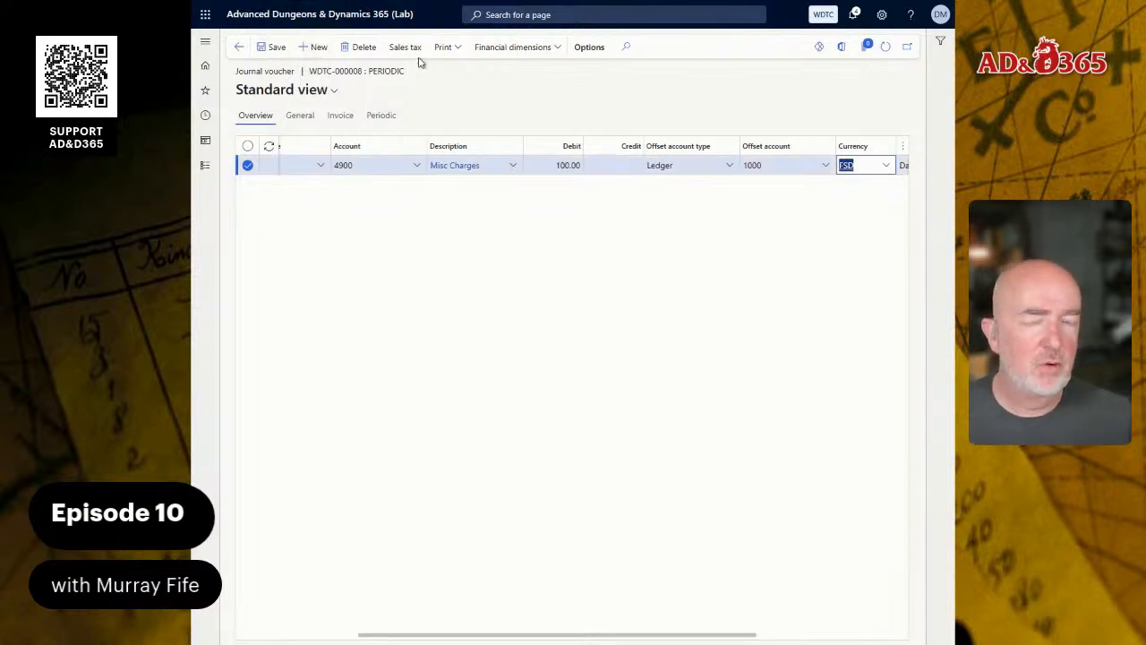
- Leave the journal lines and open the Periodic journals list from the General ledger module's periodic tasks
click(238, 46)
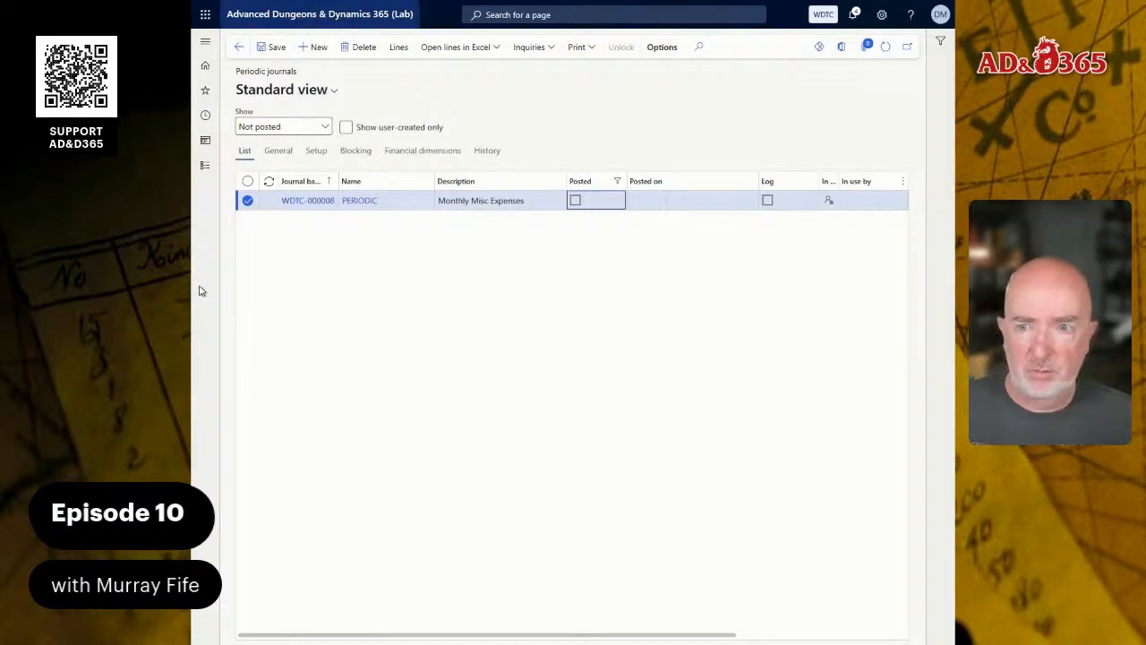
click(205, 165)
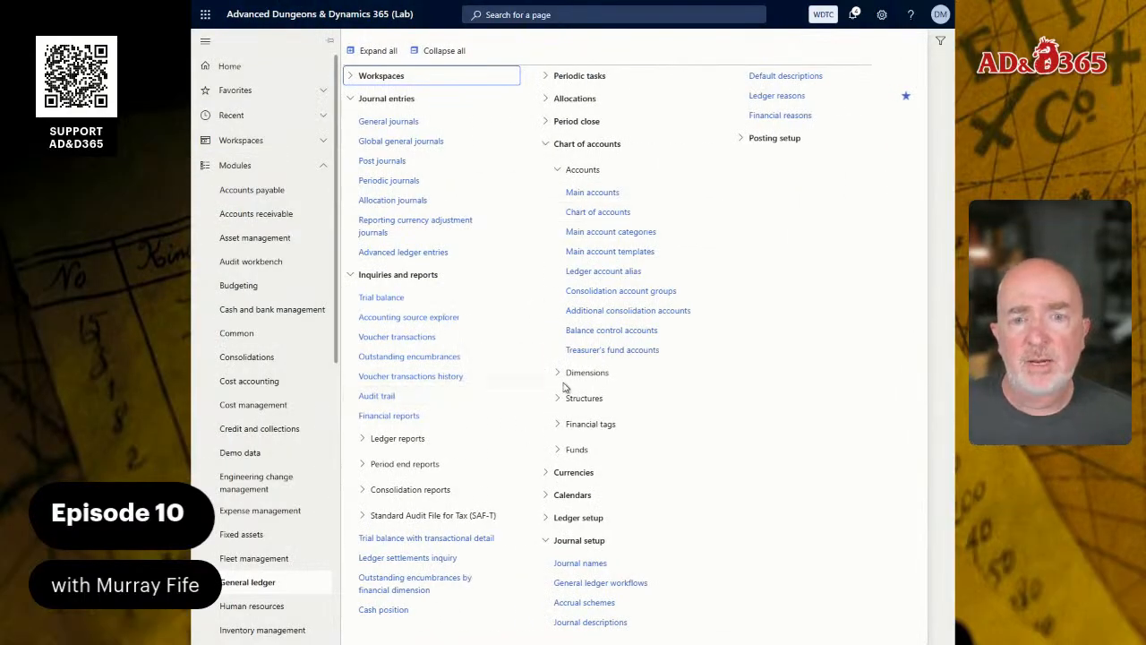
click(574, 76)
click(573, 76)
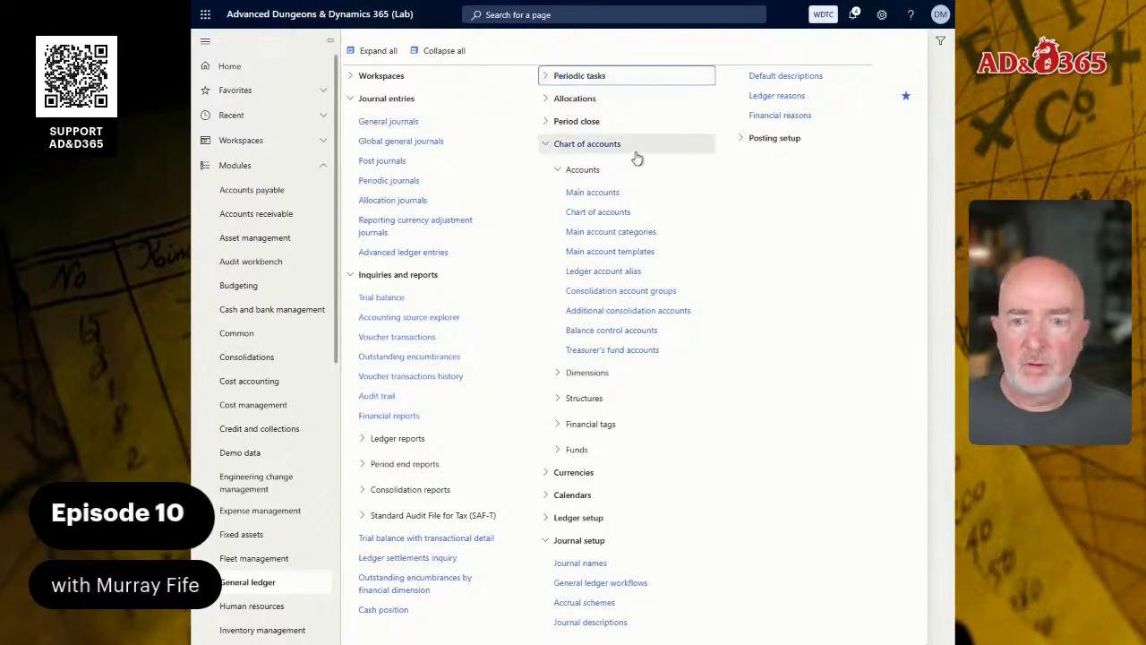
click(355, 274)
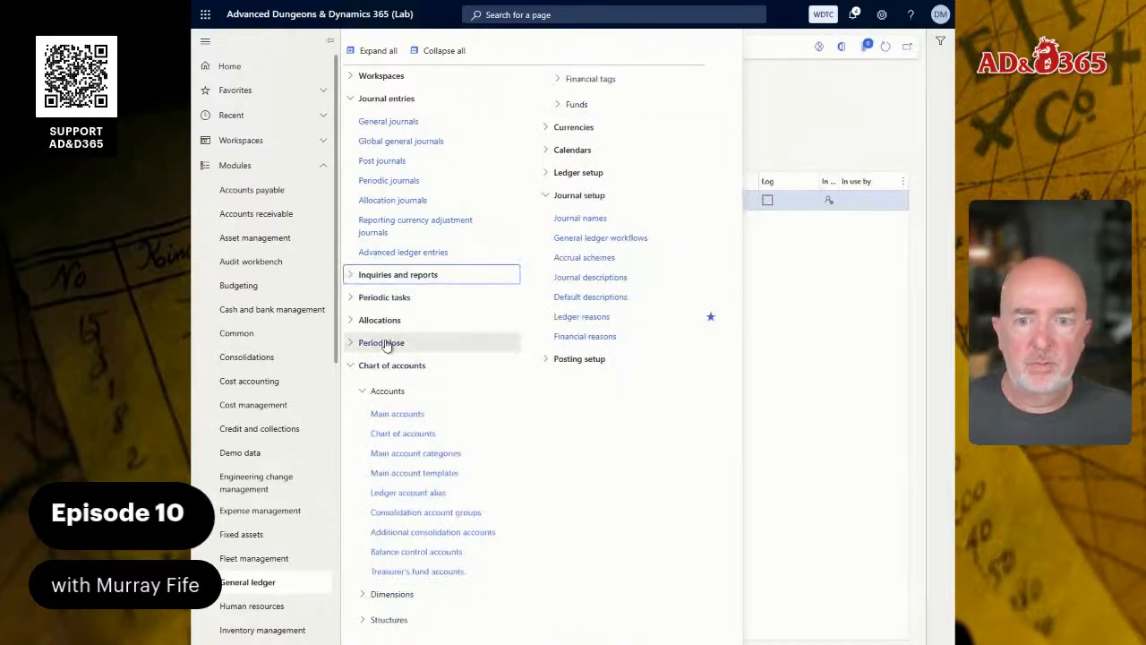
click(349, 303)
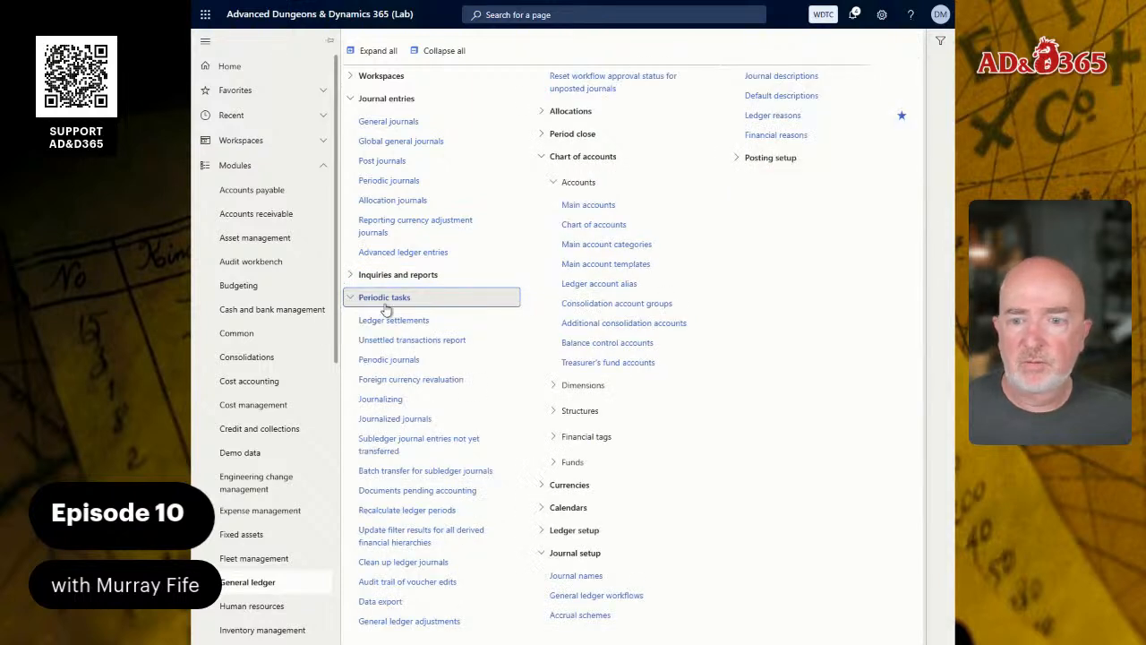
click(402, 363)
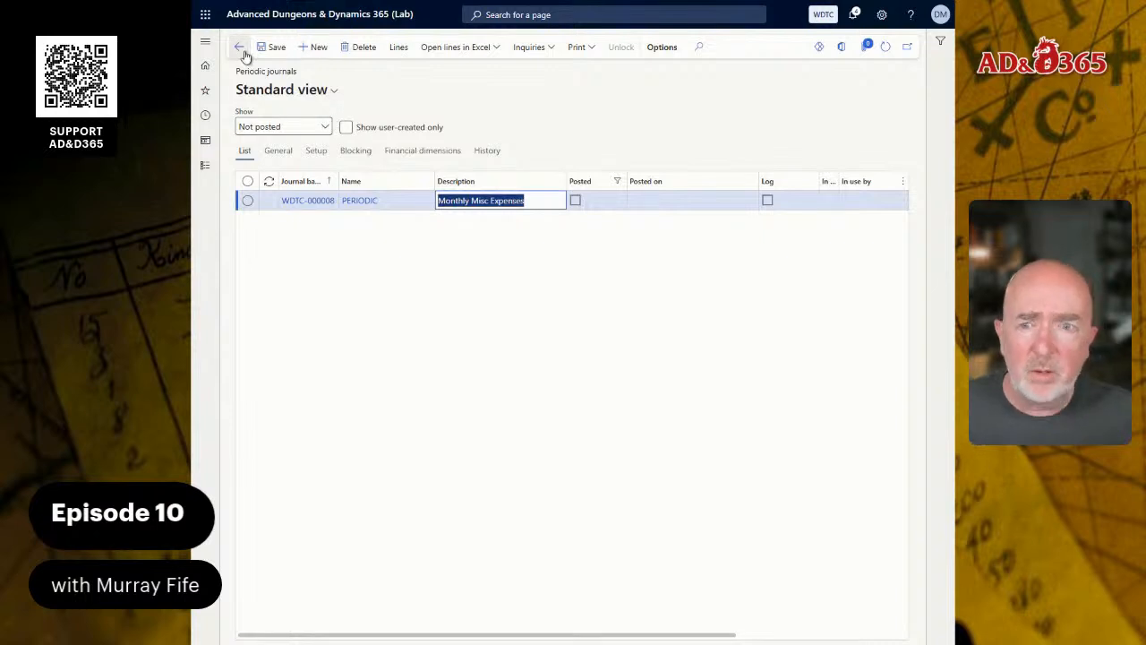
click(306, 51)
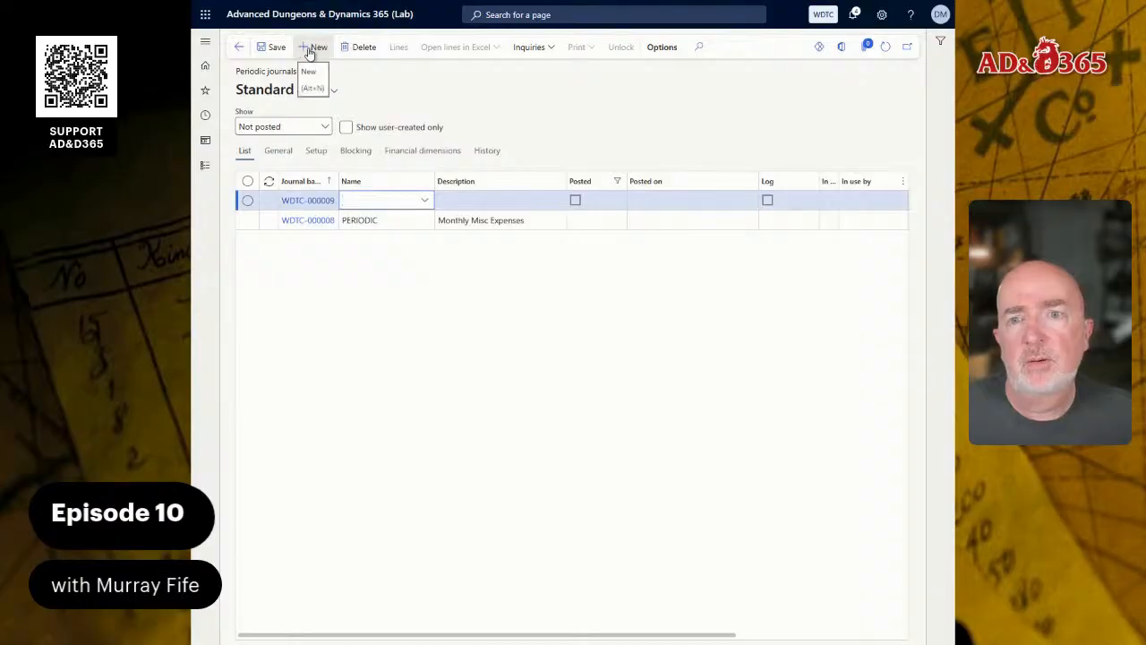
click(358, 50)
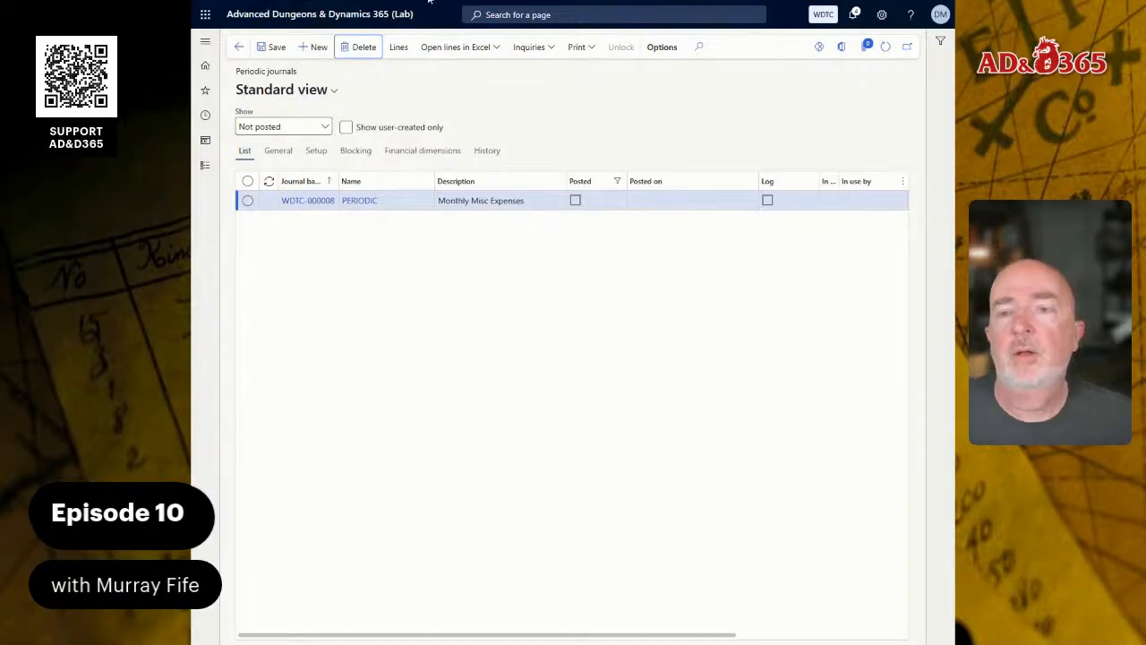
click(240, 50)
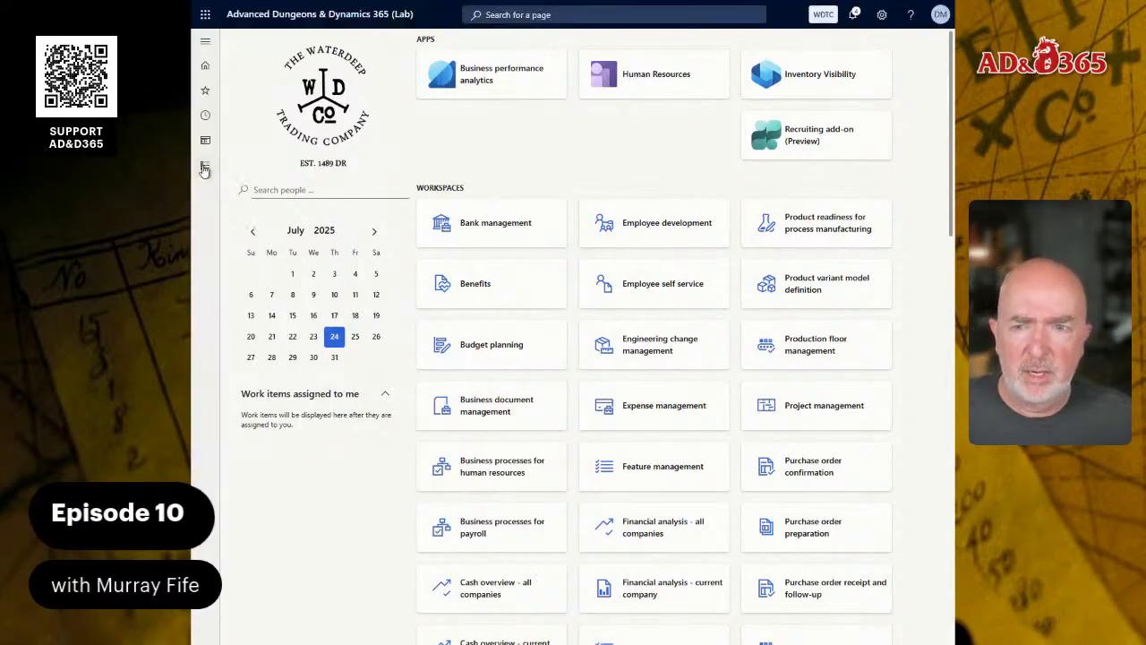
- Create a general journal in the General ledger module using the GENERAL journal name
click(204, 170)
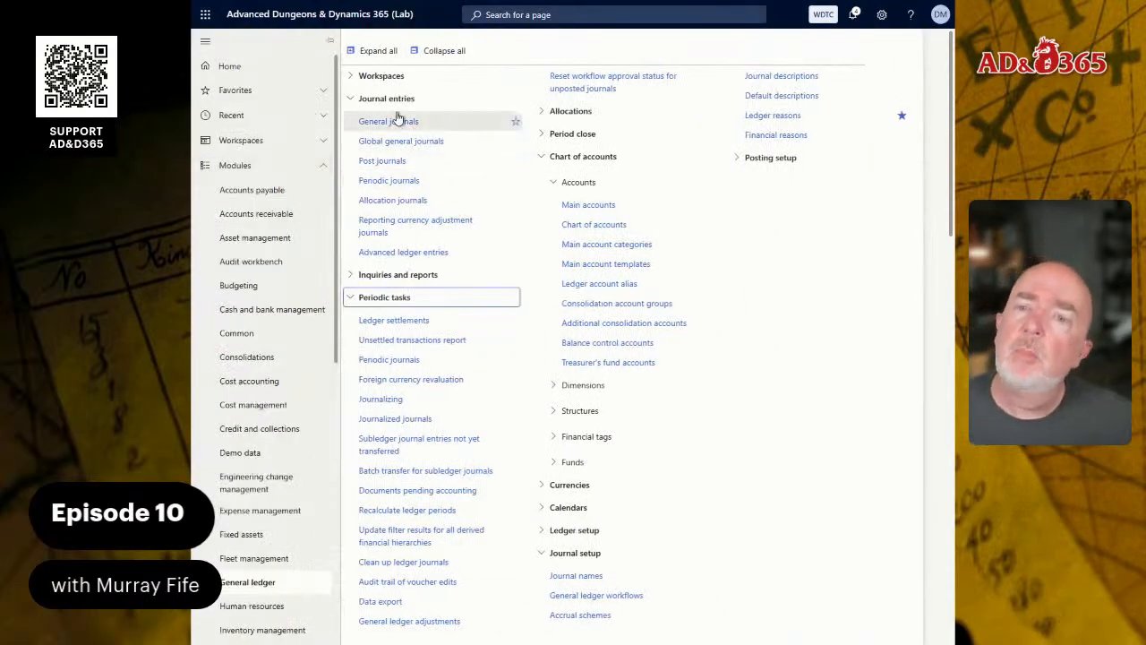
click(399, 120)
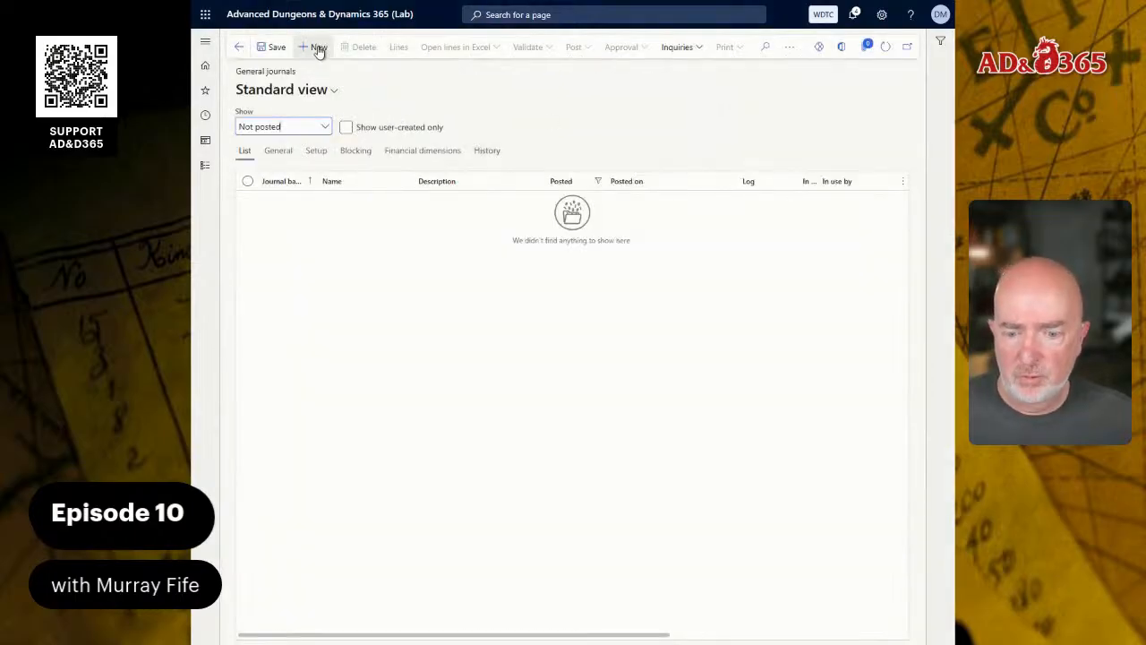
click(319, 48)
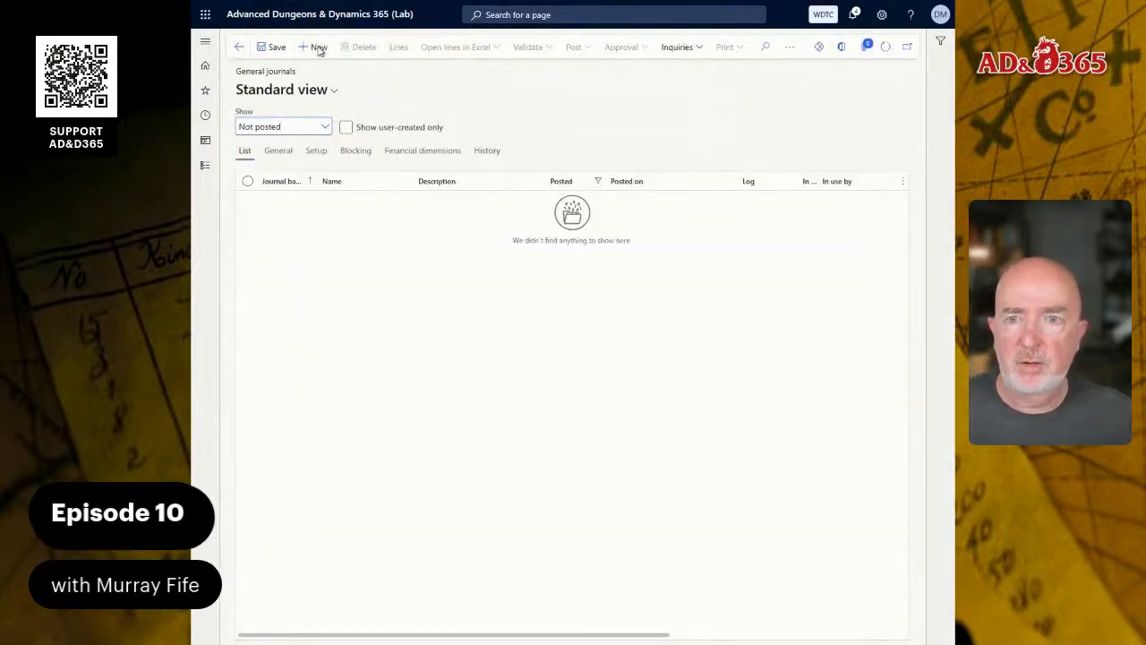
click(424, 202)
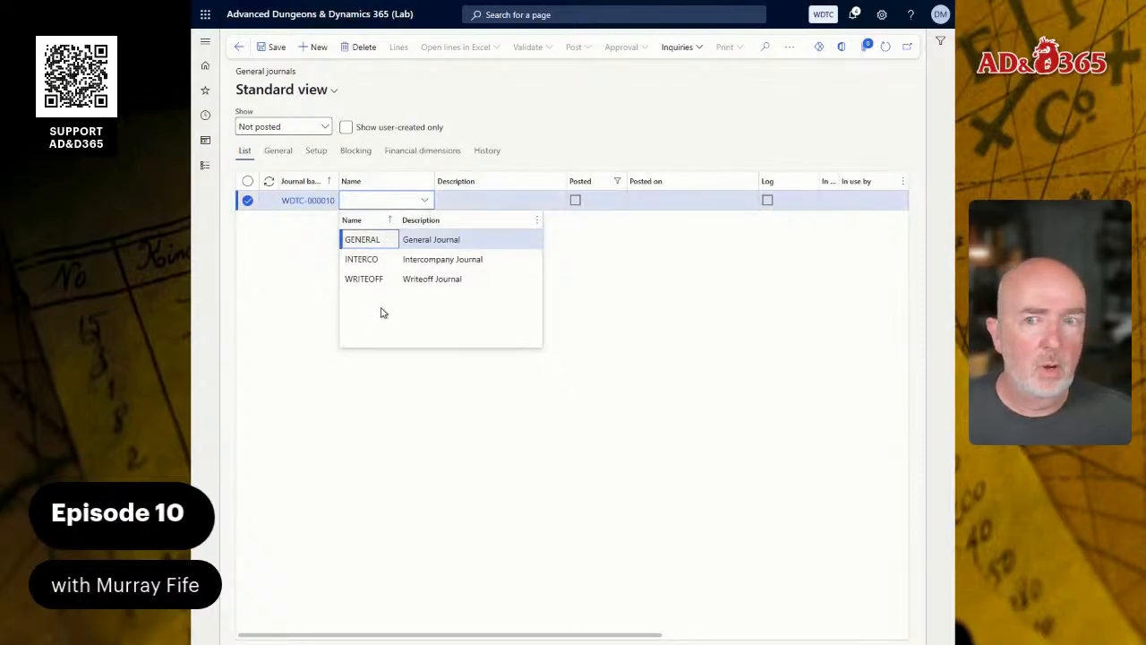
click(380, 240)
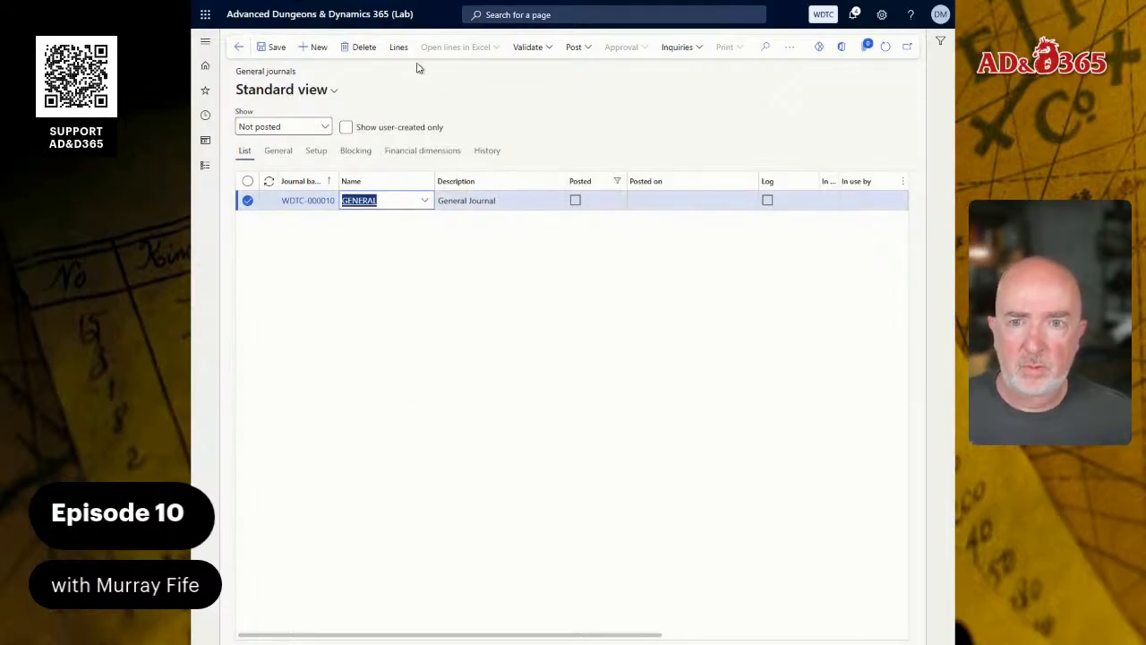
- Open the new GENERAL journal's lines and start retrieving a period journal into them
click(395, 48)
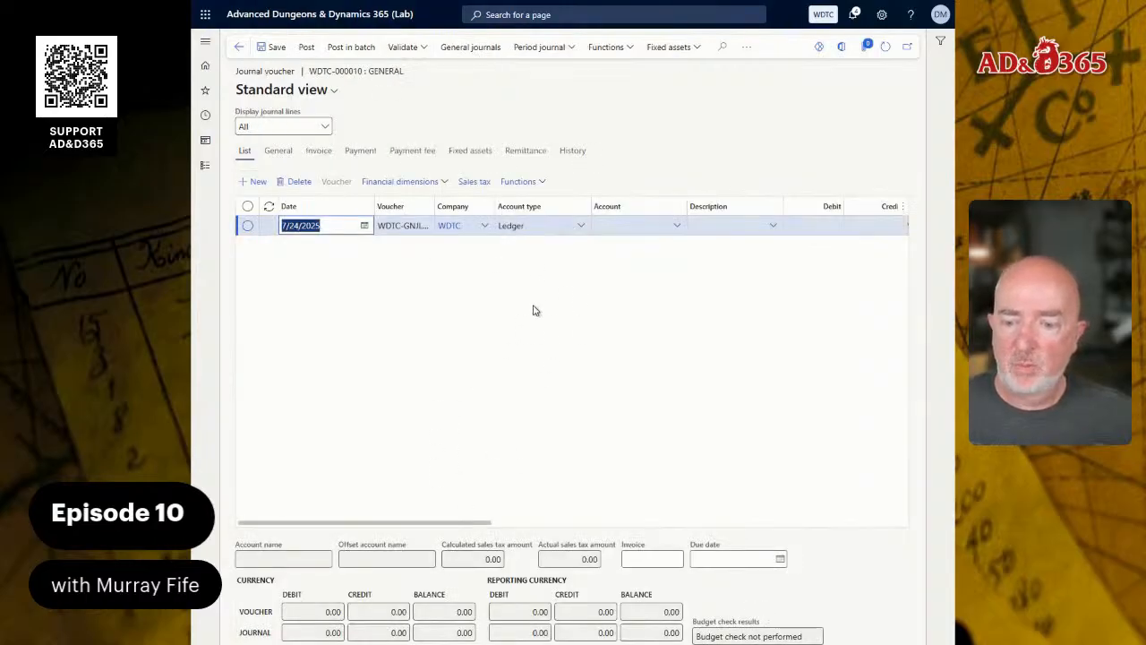
click(573, 51)
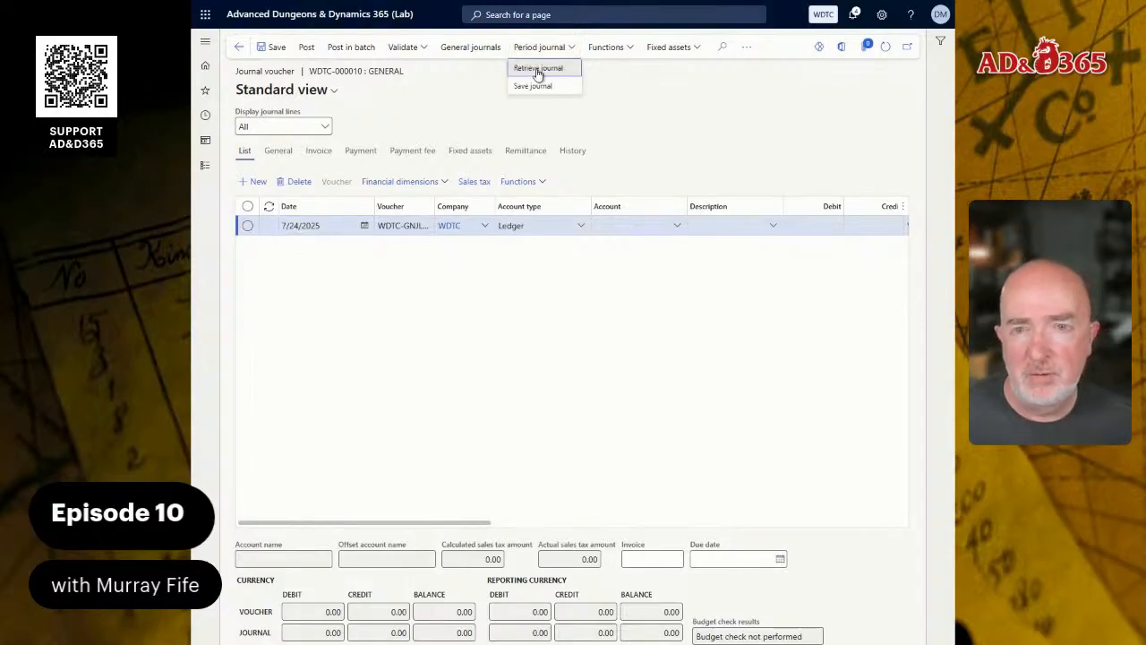
click(538, 69)
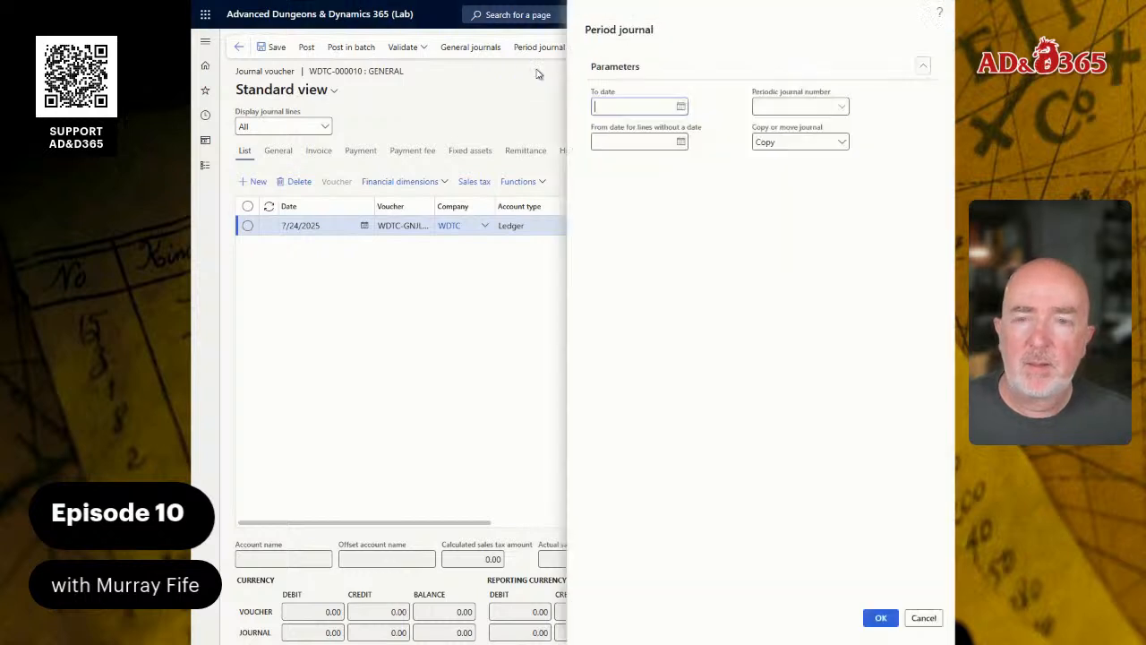
click(681, 108)
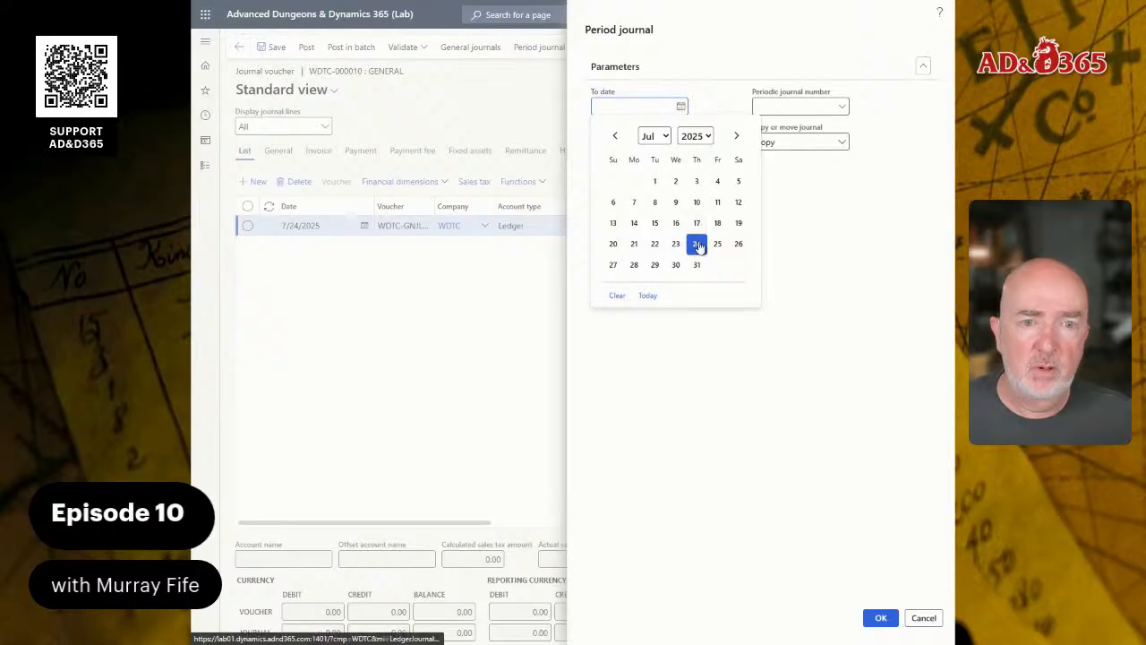
click(697, 244)
click(681, 142)
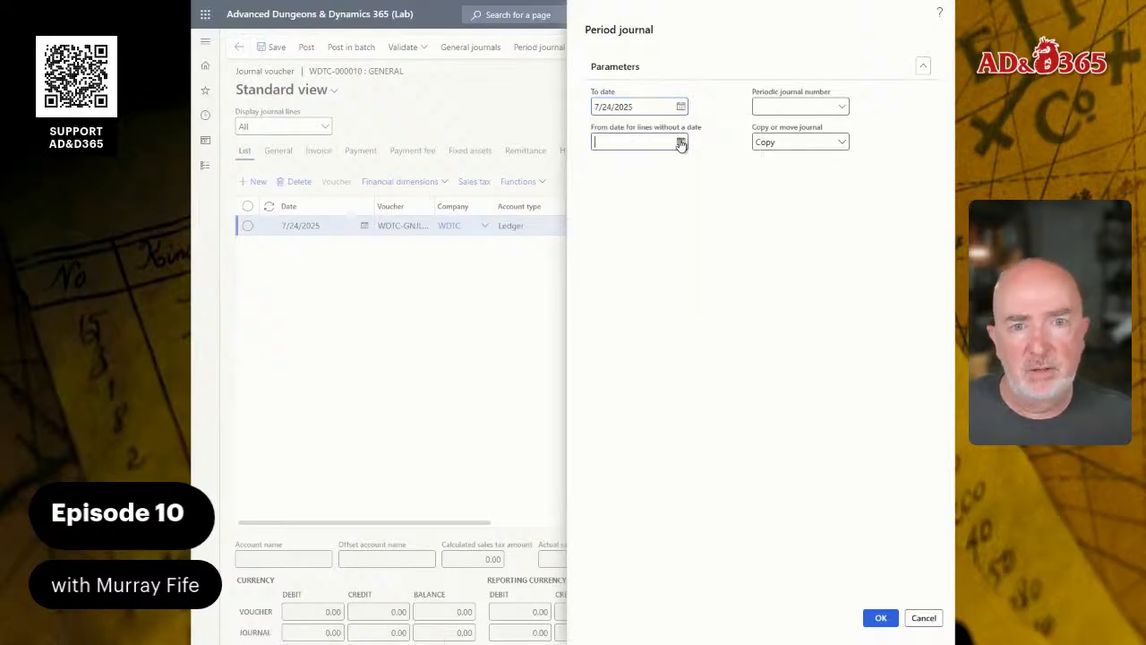
drag(658, 99, 537, 106)
key(BackSpace)
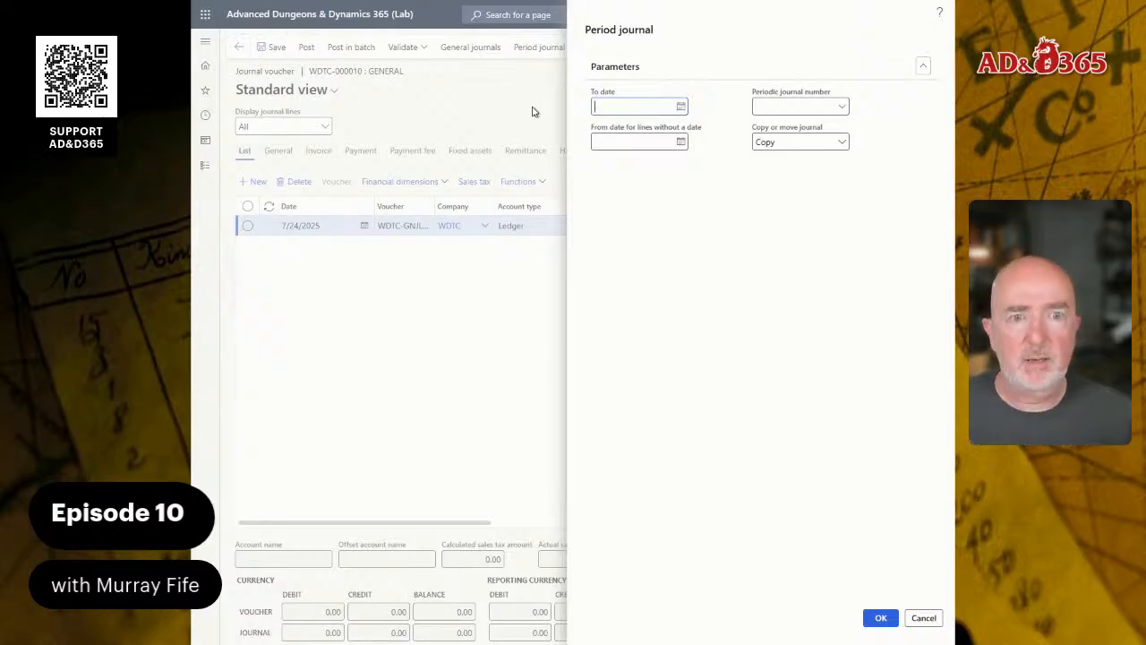
- Choose the Monthly Misc Expenses periodic journal, keep the Copy option, and try to retrieve it without any dates
click(839, 109)
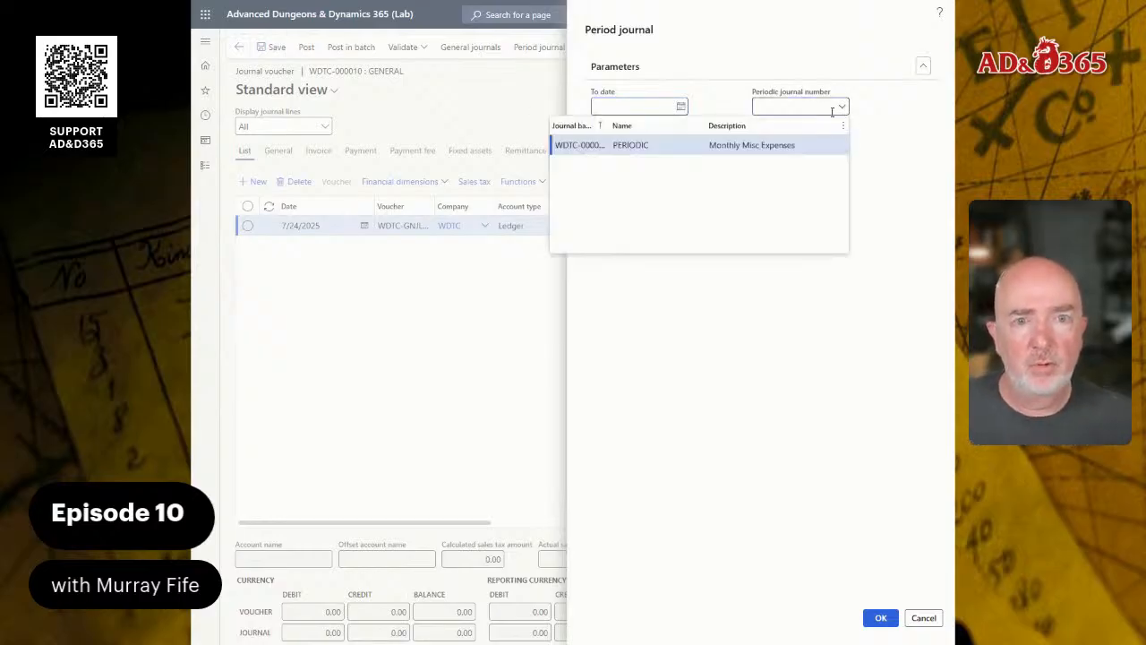
click(722, 148)
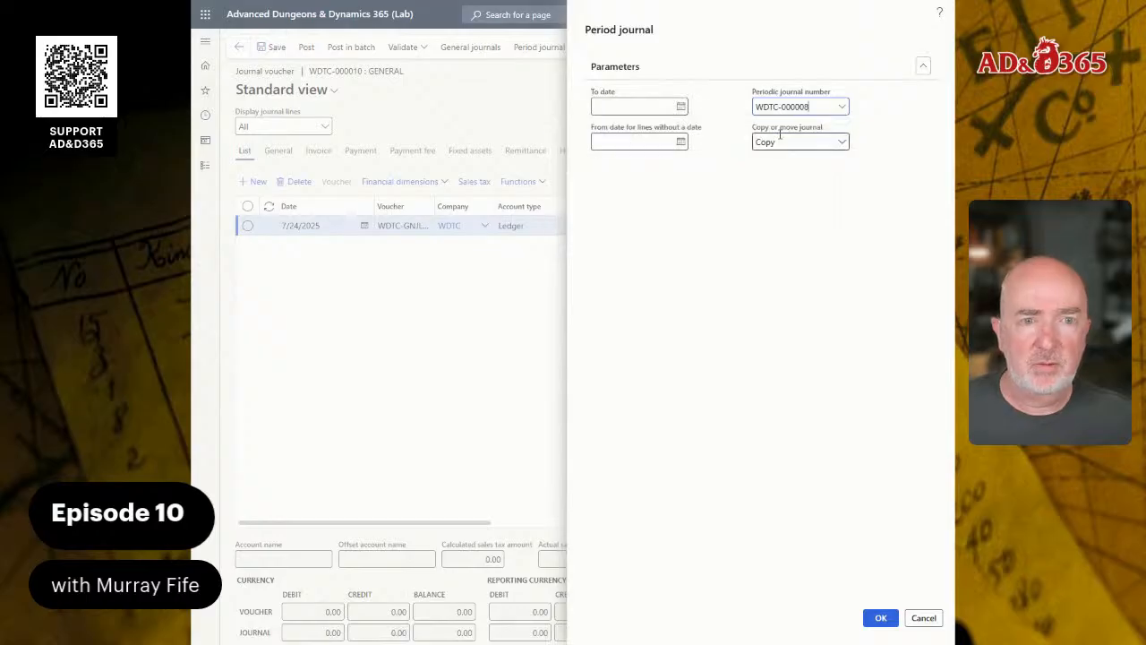
click(842, 142)
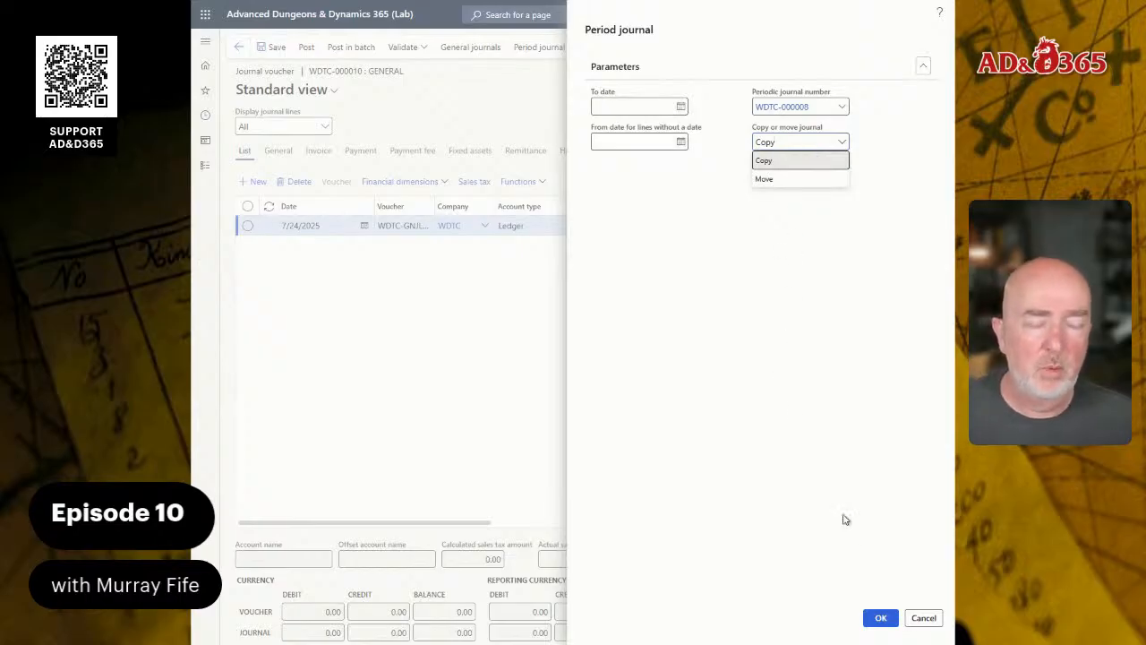
click(881, 620)
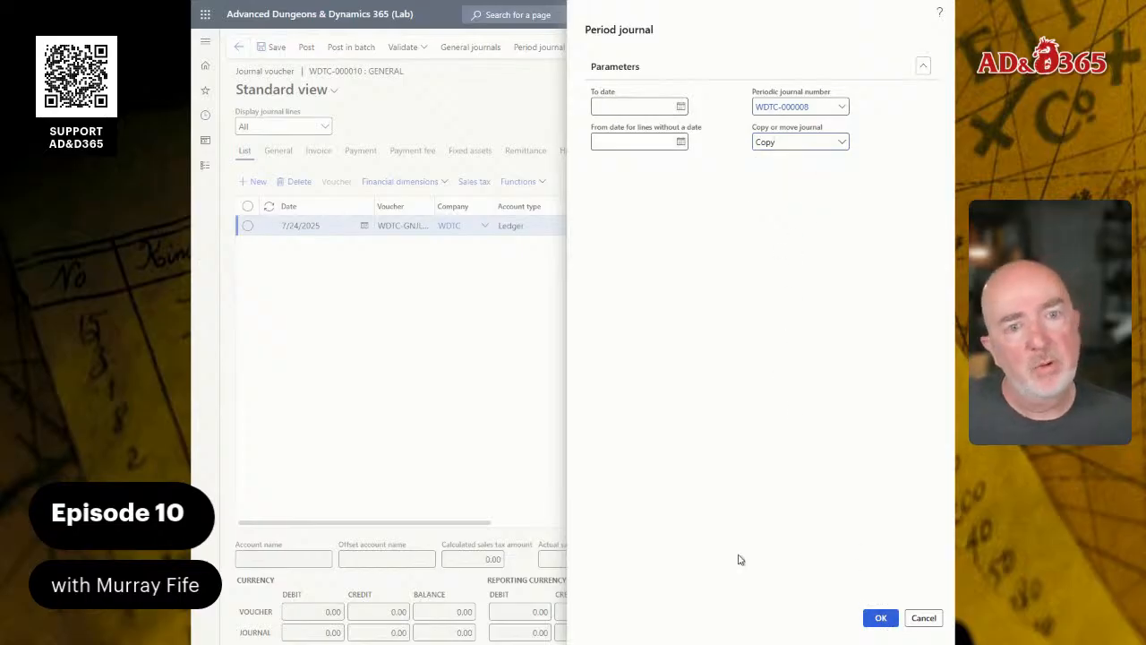
click(881, 618)
- Set both the To date and the From date for lines without a date to 7/24/2025 and retrieve the periodic journal
click(657, 126)
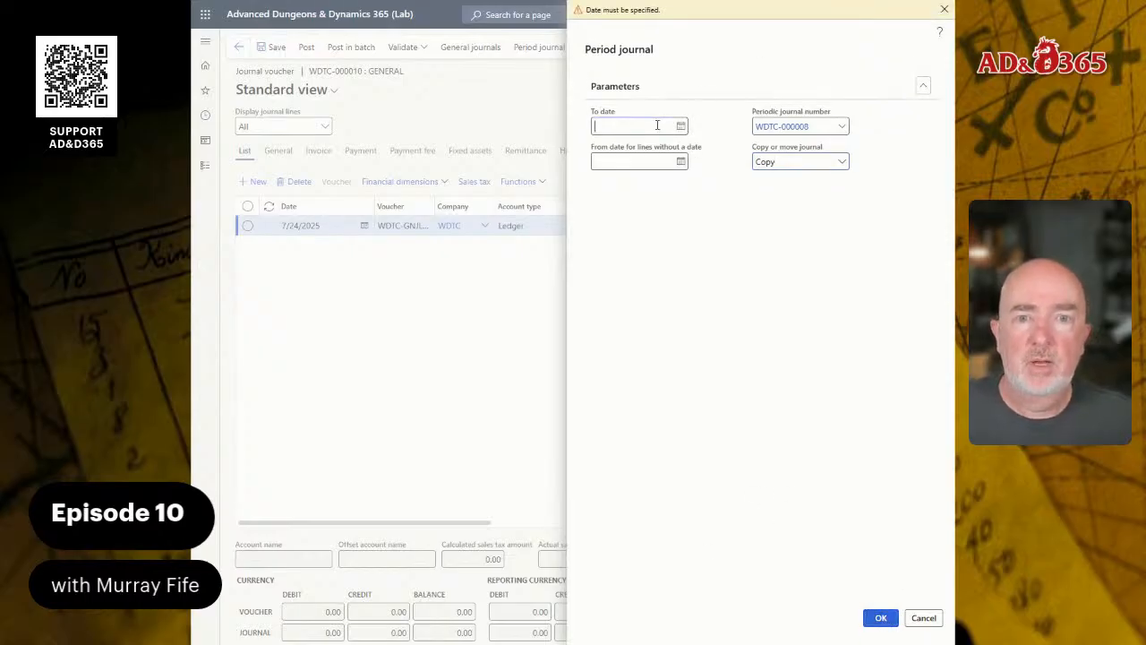
click(681, 125)
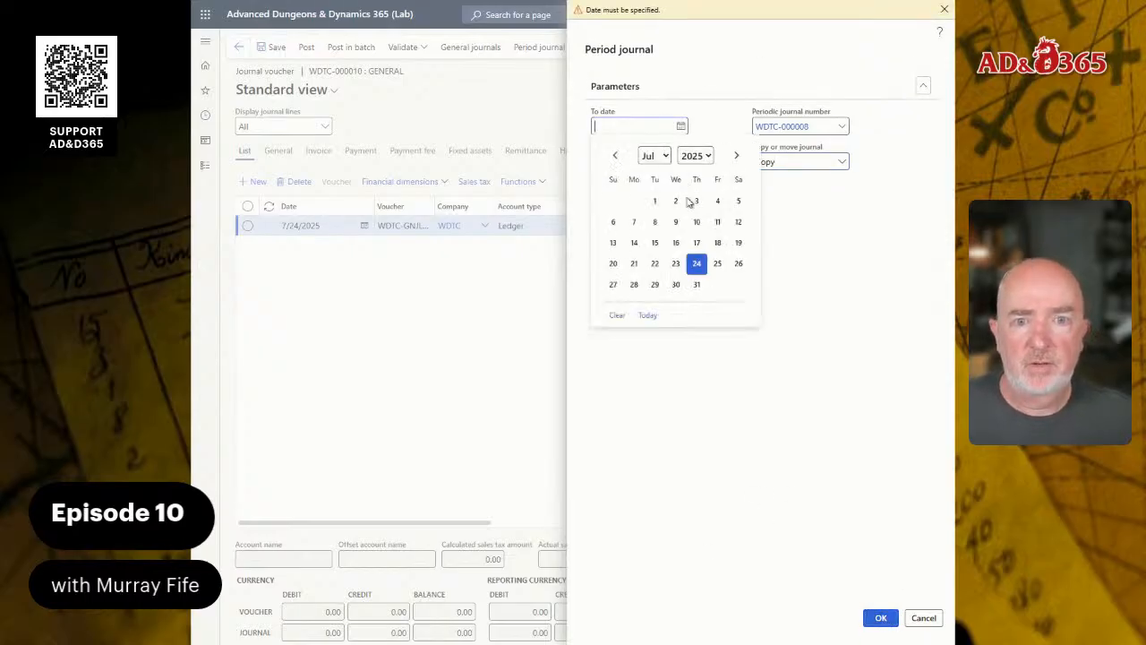
click(695, 265)
click(679, 162)
click(696, 297)
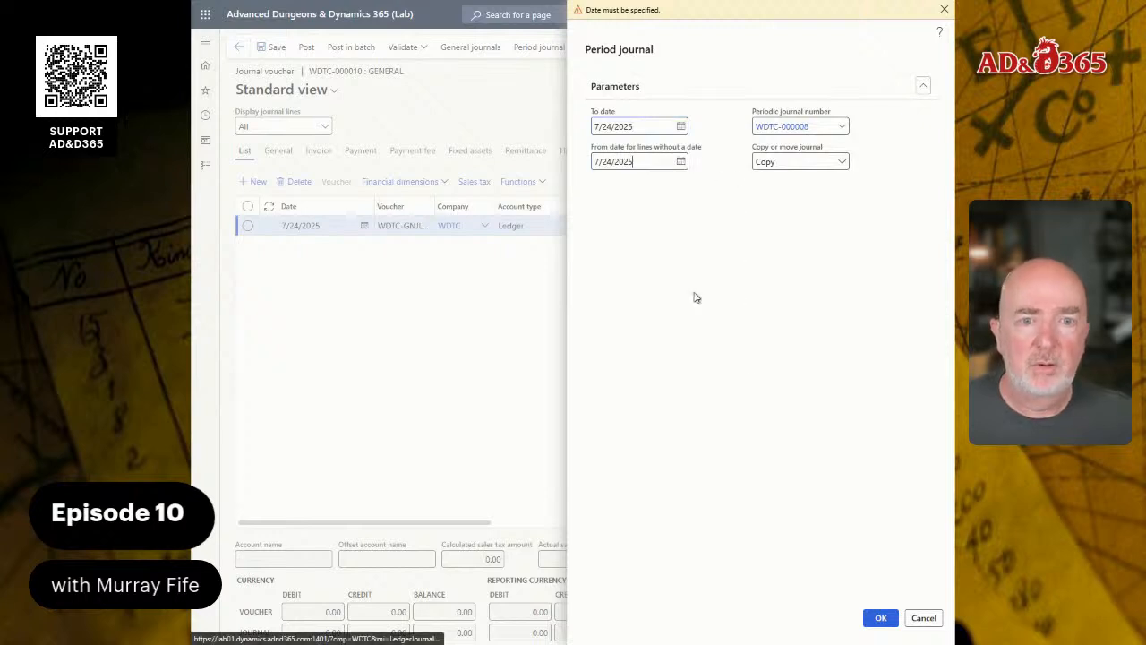
click(881, 618)
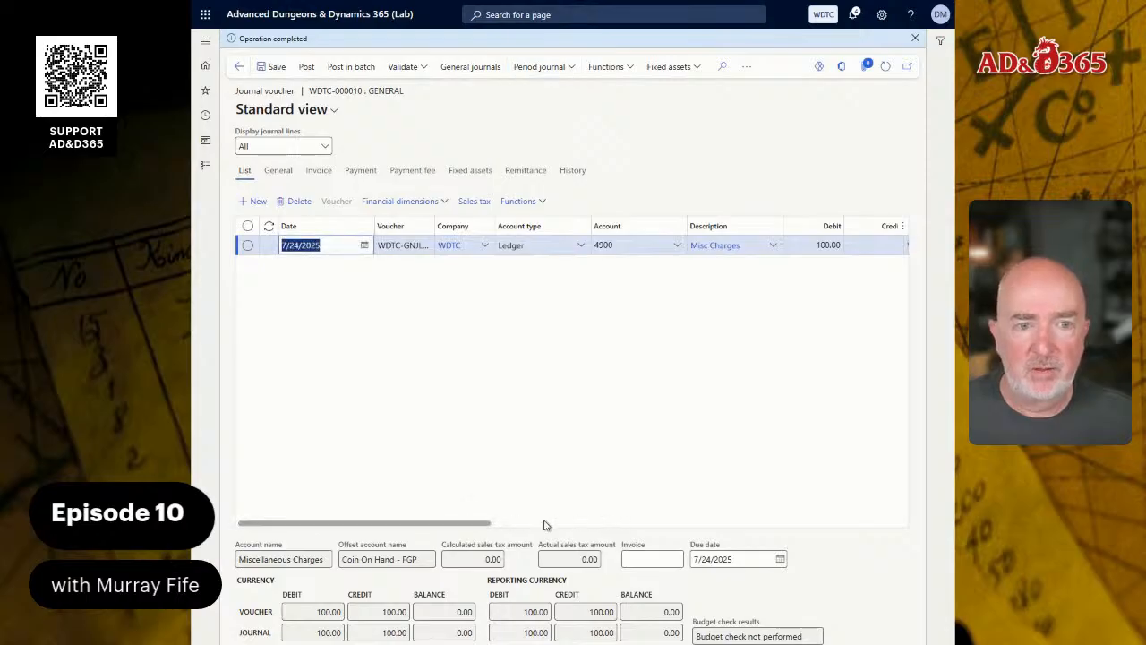
- Review the retrieved Misc Charges line's debit and offset account, and post the general journal
drag(465, 532, 565, 528)
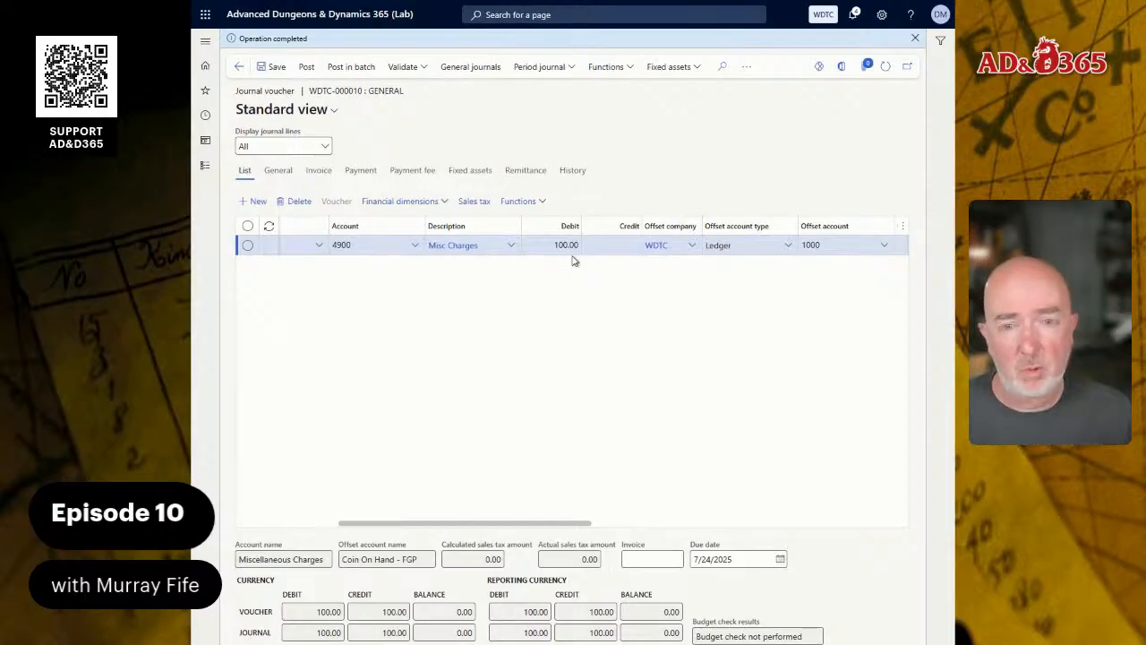
click(581, 245)
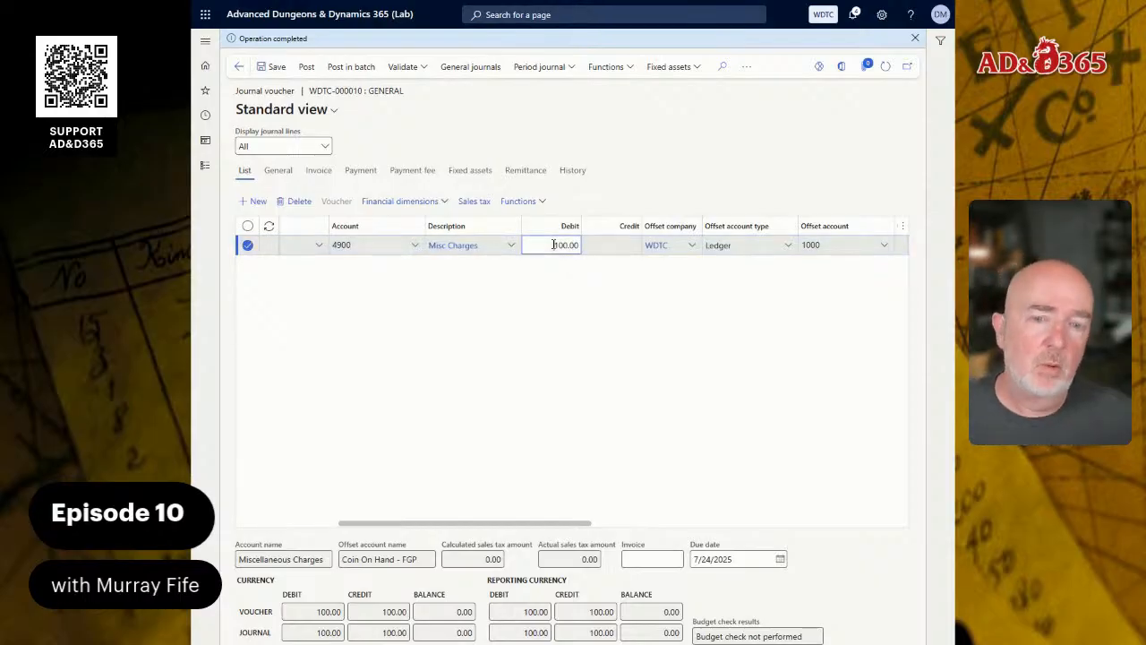
double_click(580, 244)
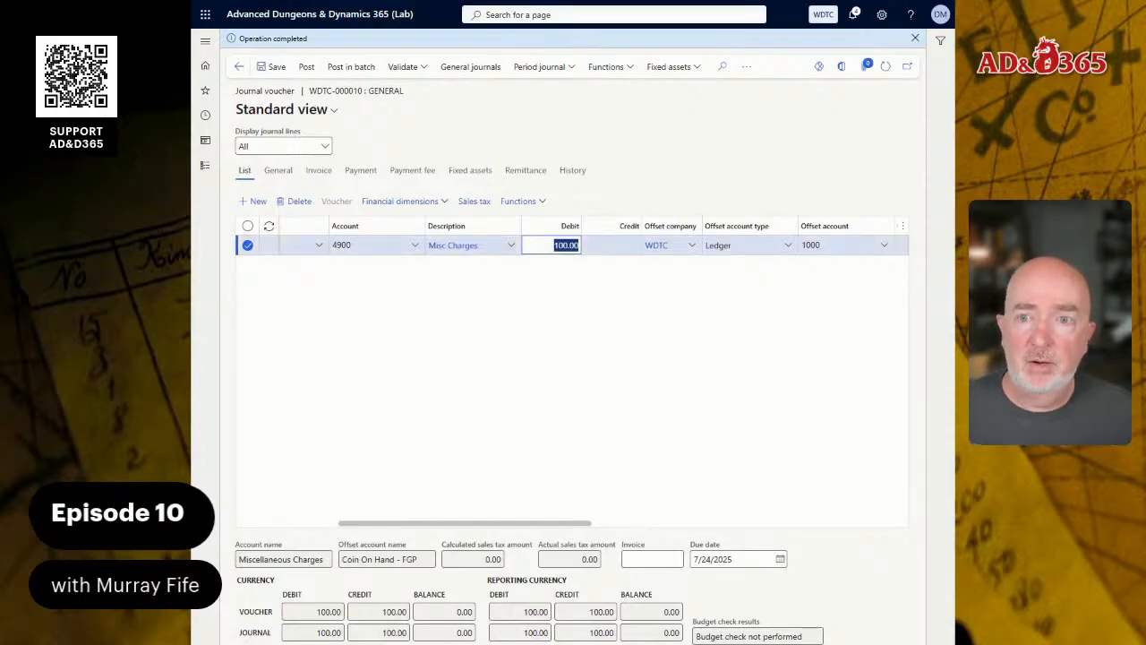
click(305, 68)
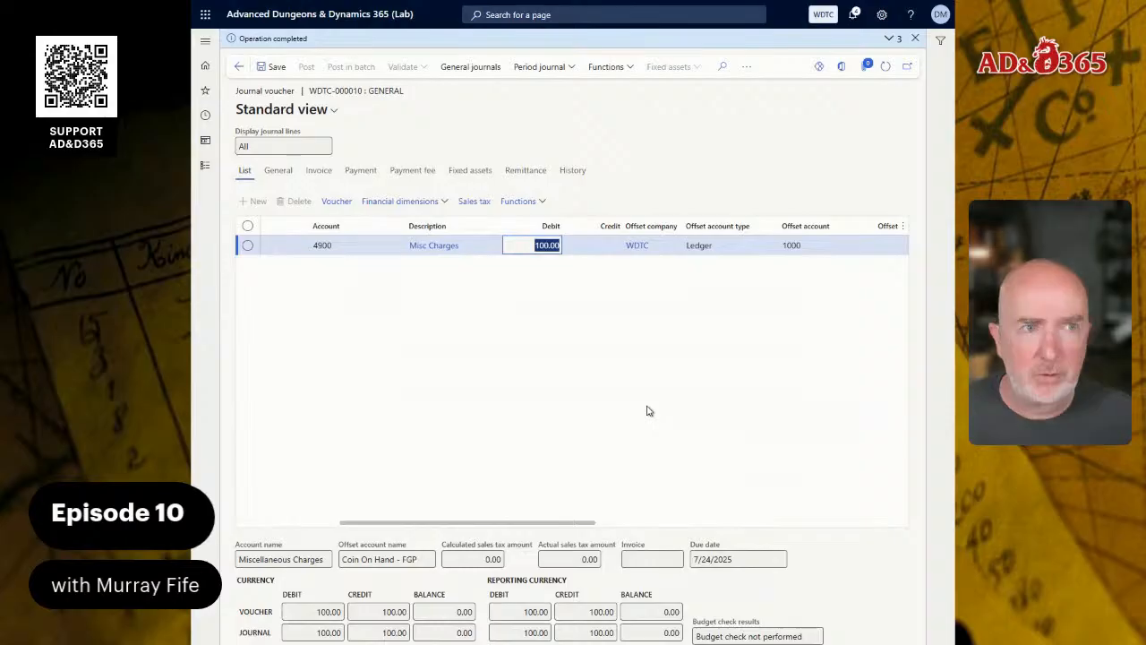
click(523, 326)
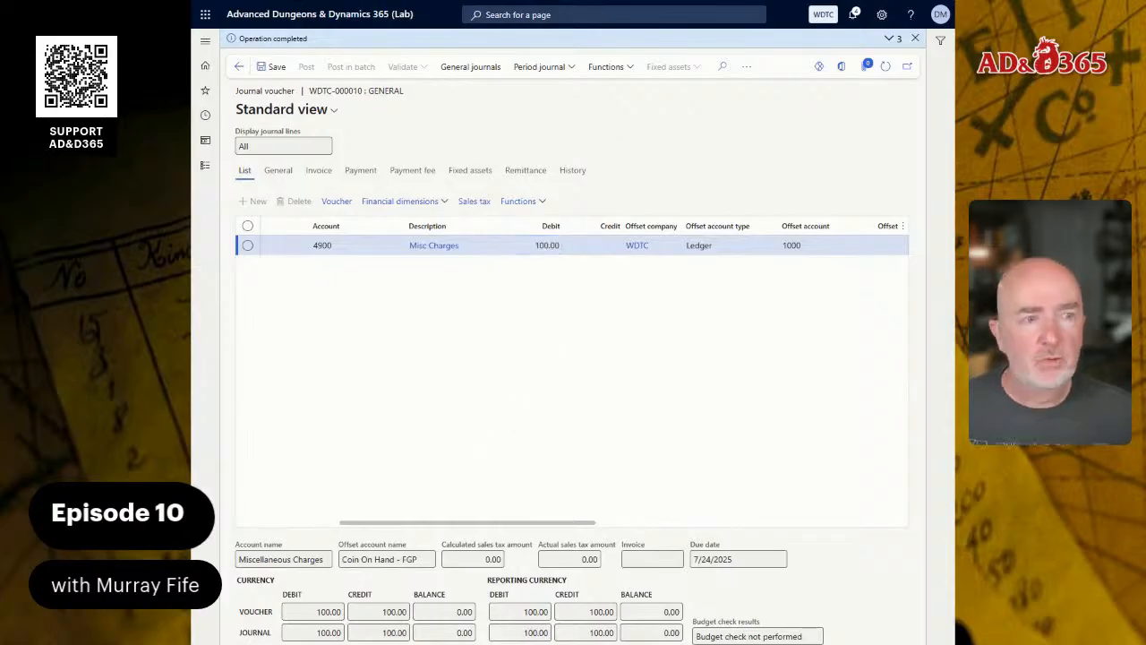